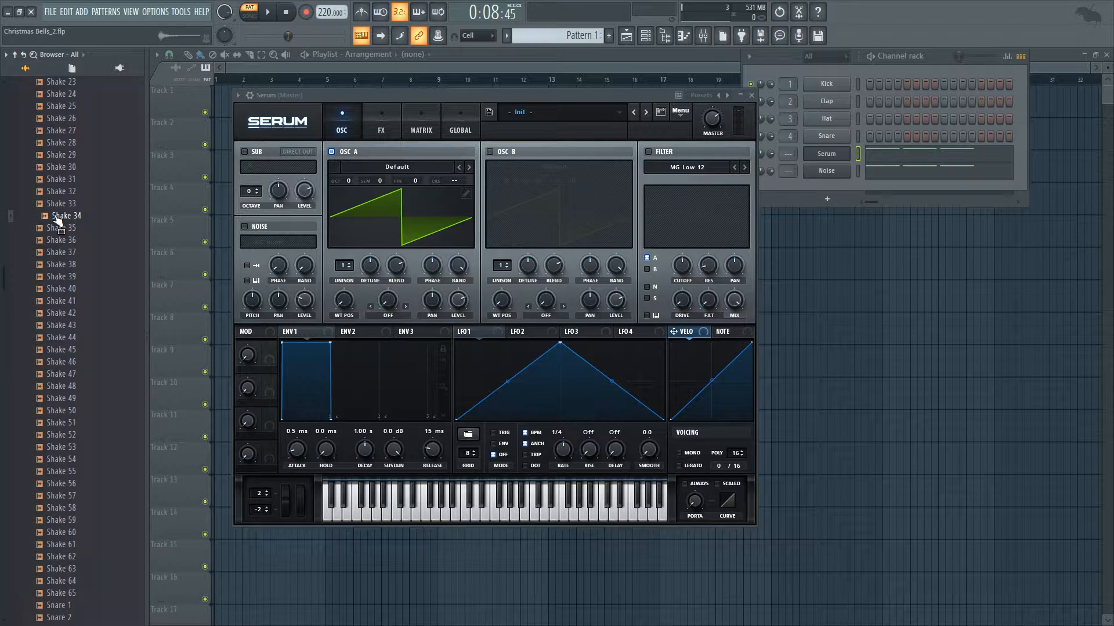
Preview the Shake 34 and Shake 33 samples in the sample library.
{"action": "left_click", "coordinate": [56, 220]}
{"action": "left_click", "coordinate": [74, 206]}
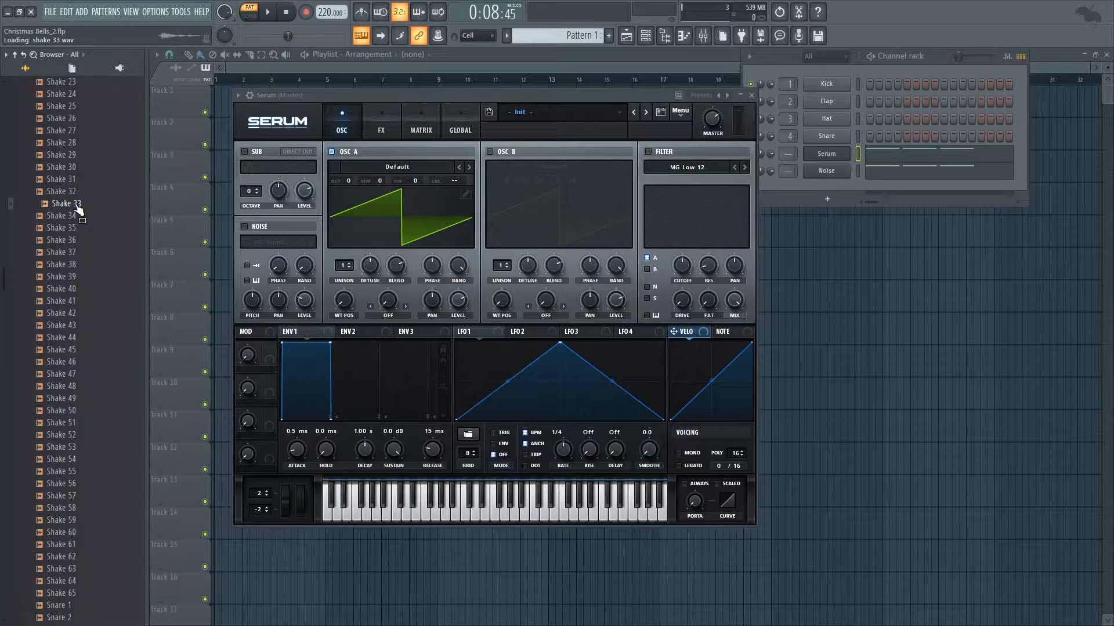
Load the Analog Basic Shapes wavetable into oscillator A, and enable oscillator B with the same wavetable.
{"action": "left_click", "coordinate": [394, 168]}
{"action": "mouse_move", "coordinate": [397, 173]}
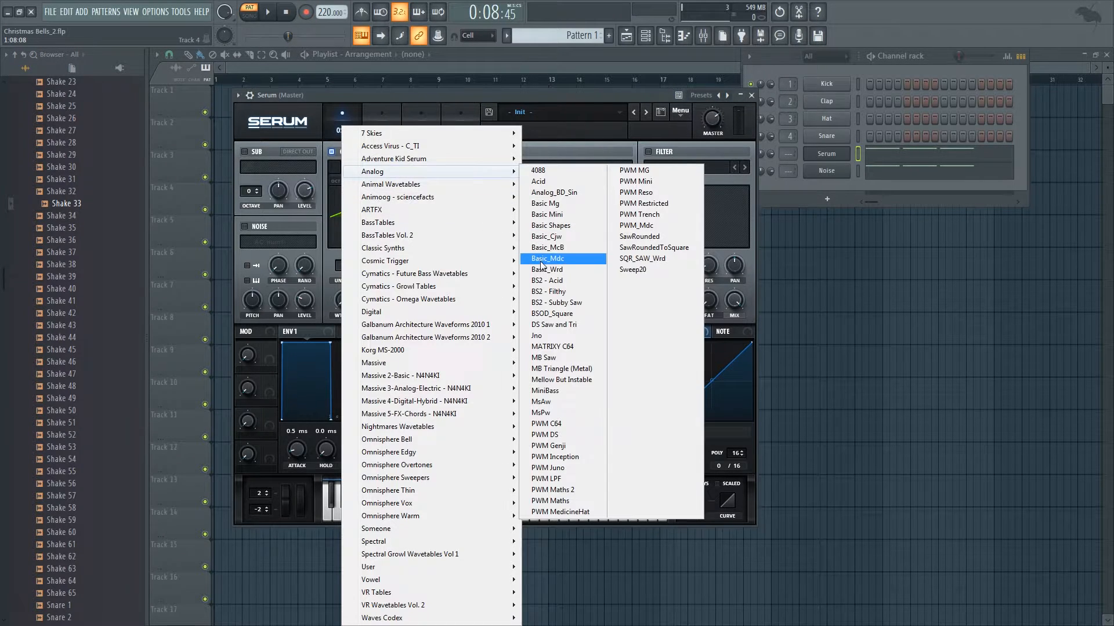
{"action": "left_click", "coordinate": [554, 235]}
{"action": "left_click", "coordinate": [495, 154]}
{"action": "left_click", "coordinate": [520, 167]}
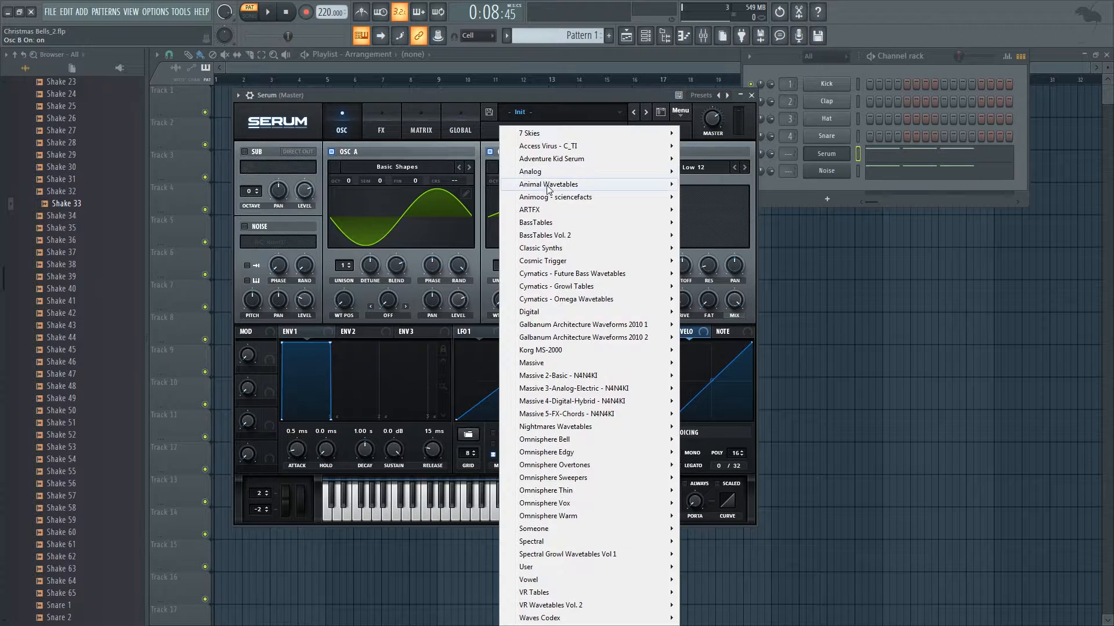
{"action": "mouse_move", "coordinate": [528, 172]}
{"action": "left_click", "coordinate": [708, 225]}
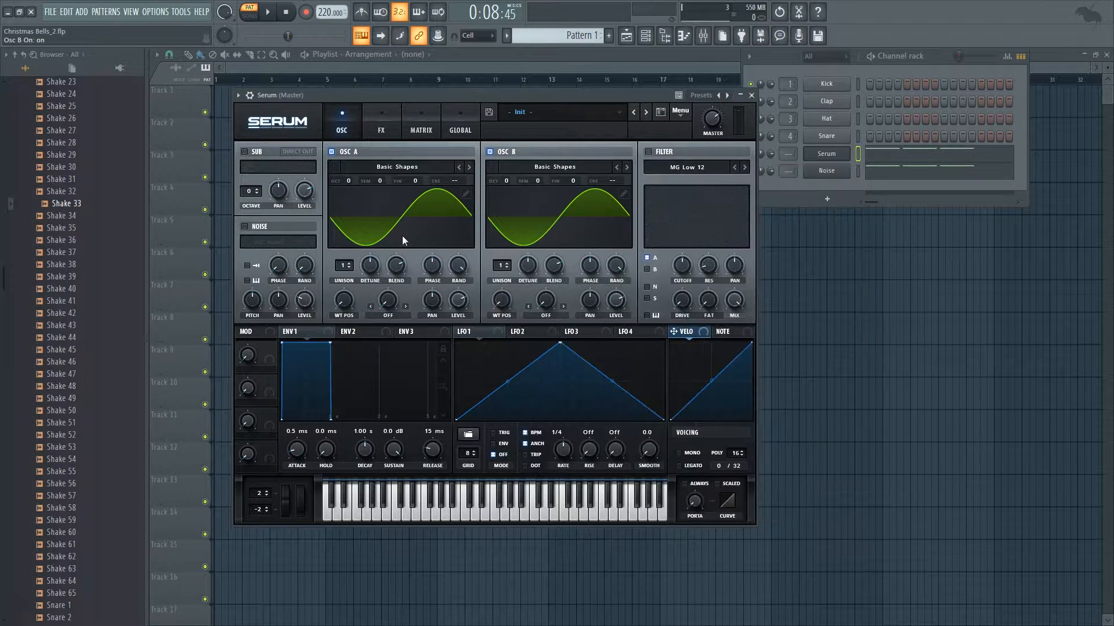
Set the octave to +1 on oscillator A and +2 on B, give B 16 unison voices with 0.16 detune, and audition notes.
{"action": "left_click_drag", "start_coordinate": [350, 184], "coordinate": [356, 178]}
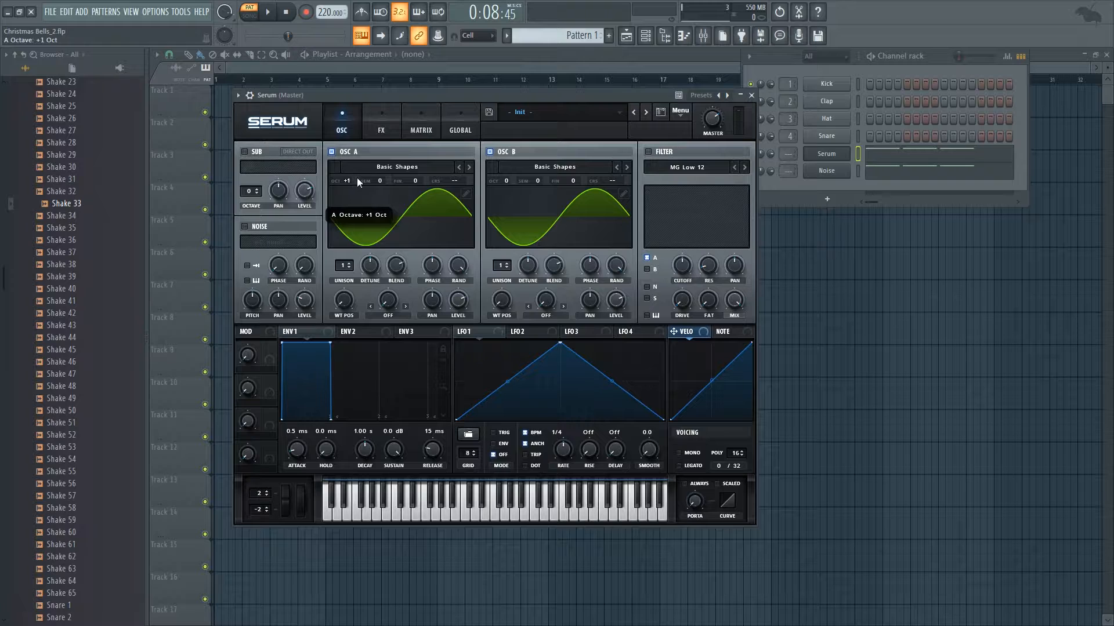
{"action": "left_click_drag", "start_coordinate": [513, 181], "coordinate": [528, 171]}
{"action": "left_click_drag", "start_coordinate": [502, 268], "coordinate": [501, 265]}
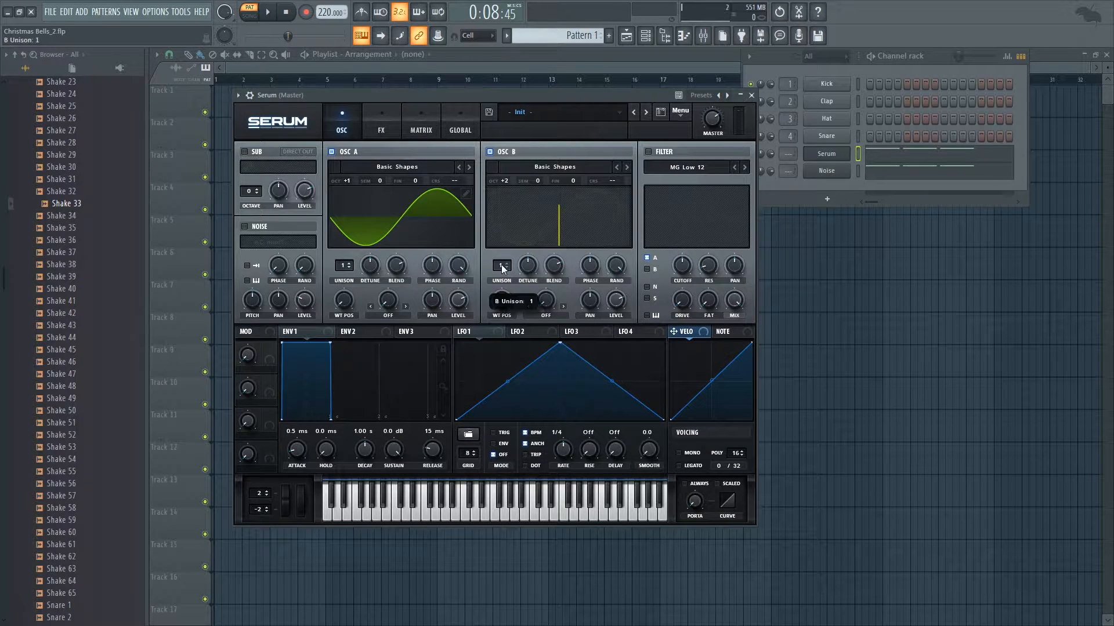
{"action": "left_click_drag", "start_coordinate": [540, 199], "coordinate": [568, 157]}
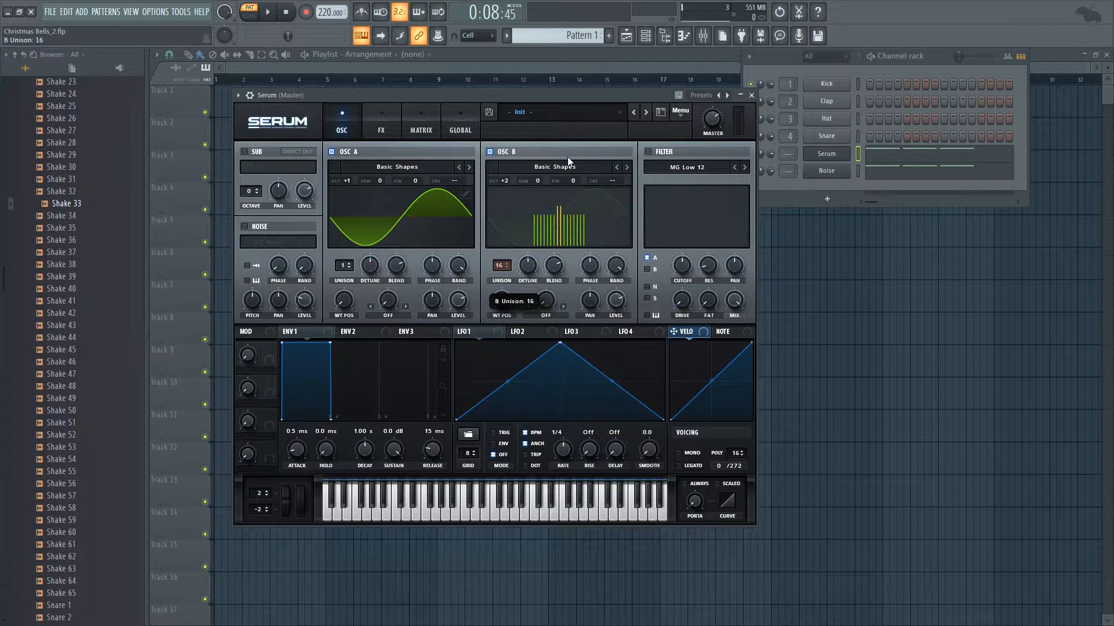
{"action": "left_click_drag", "start_coordinate": [529, 266], "coordinate": [530, 281]}
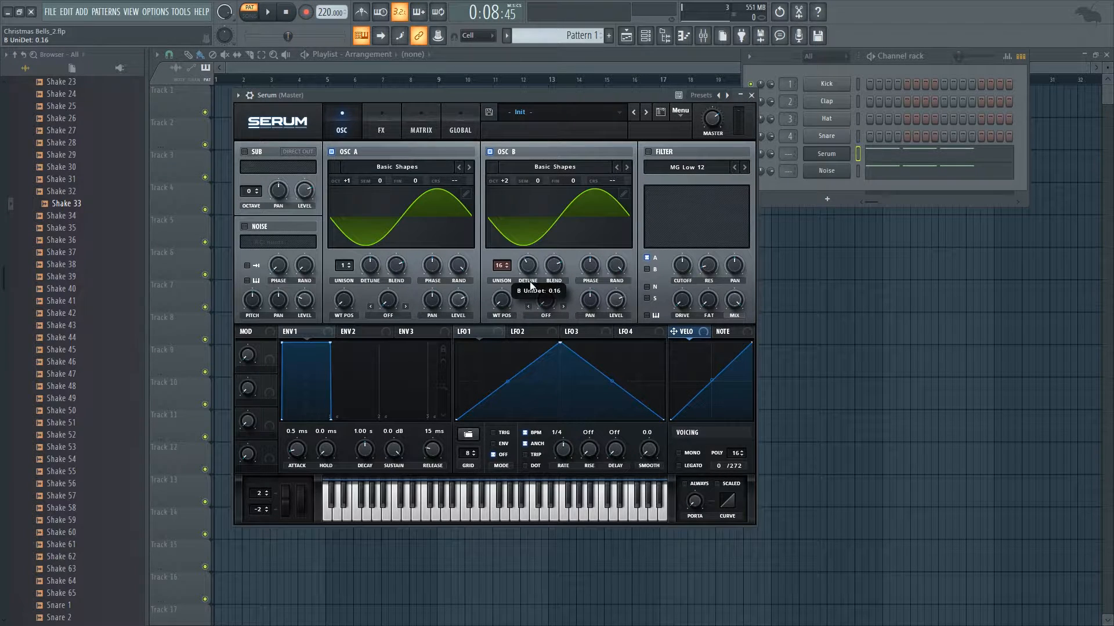
{"action": "key", "text": "z"}
{"action": "key", "text": "c"}
{"action": "key", "text": "z"}
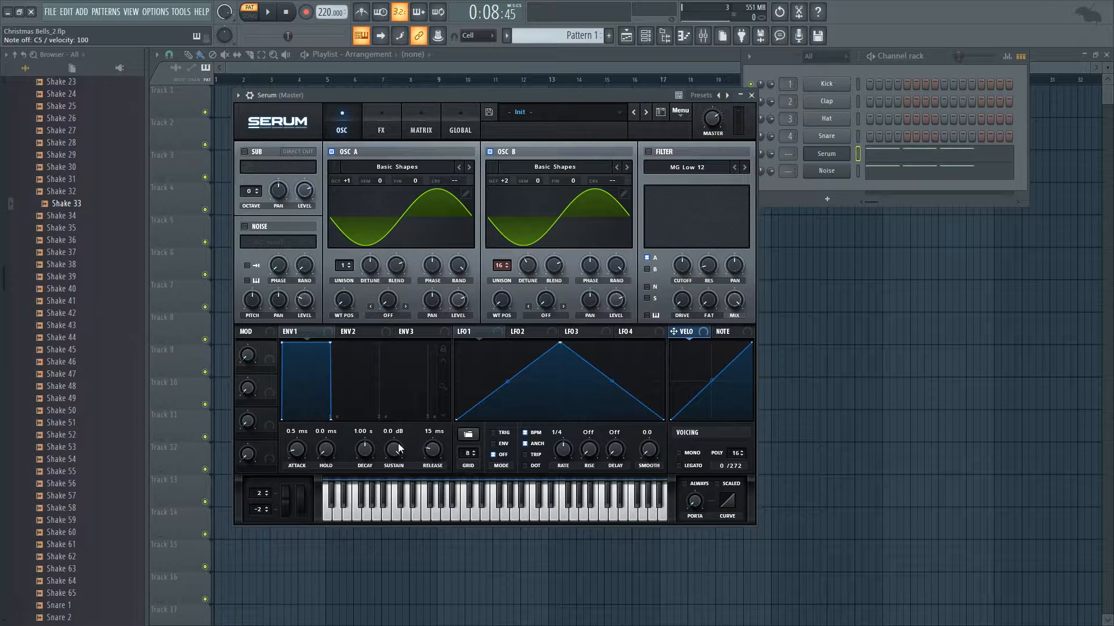
Shape ENV 1 with 4.2 ms attack, 1.46 s decay, sustain at minus infinity and 1.00 s release, and audition it.
{"action": "left_click_drag", "start_coordinate": [398, 444], "coordinate": [373, 563]}
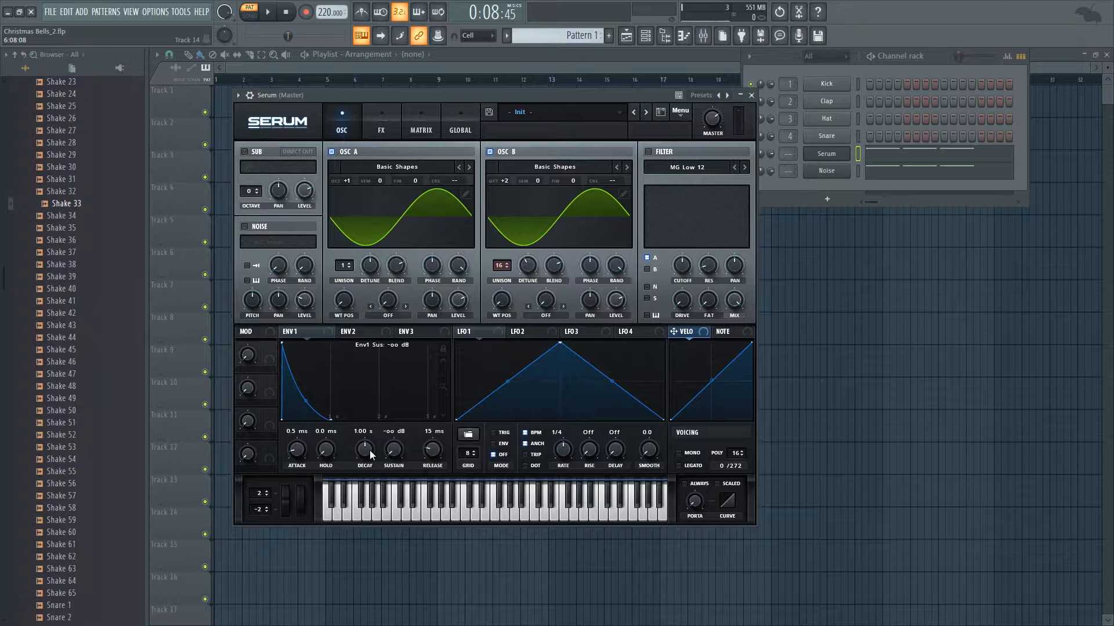
{"action": "scroll", "coordinate": [365, 450], "scroll_direction": "up", "scroll_amount": 5}
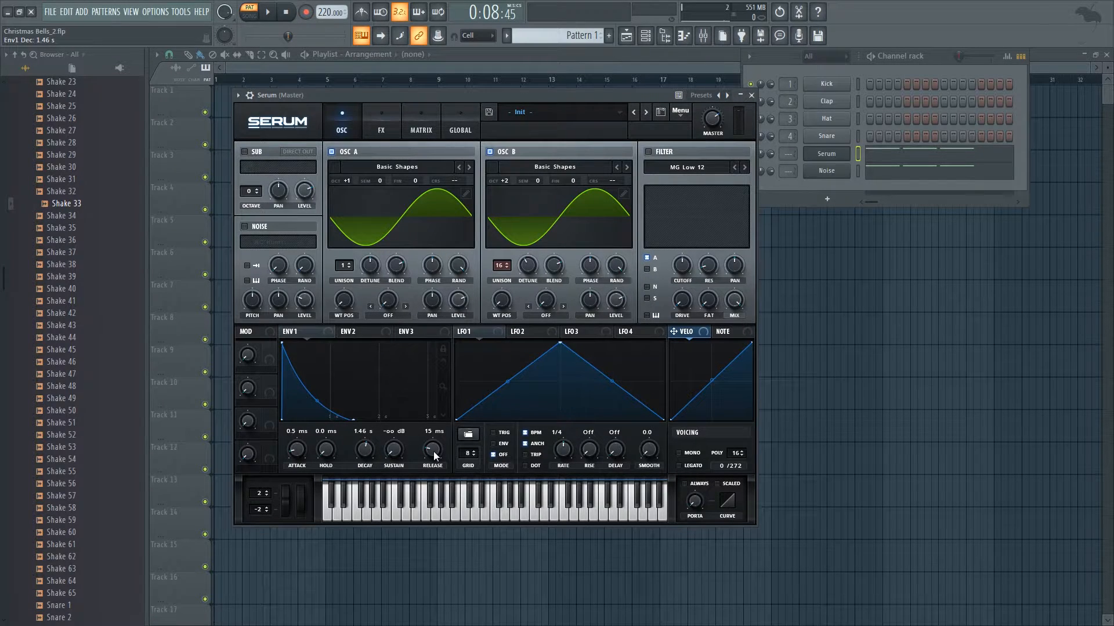
{"action": "left_click_drag", "start_coordinate": [433, 451], "coordinate": [440, 420]}
{"action": "left_click_drag", "start_coordinate": [300, 450], "coordinate": [302, 449]}
{"action": "key", "text": "z"}
{"action": "key", "text": "z"}
{"action": "key", "text": "z"}
Enable the Distortion effect in Downsample mode and audition a note.
{"action": "left_click", "coordinate": [383, 128]}
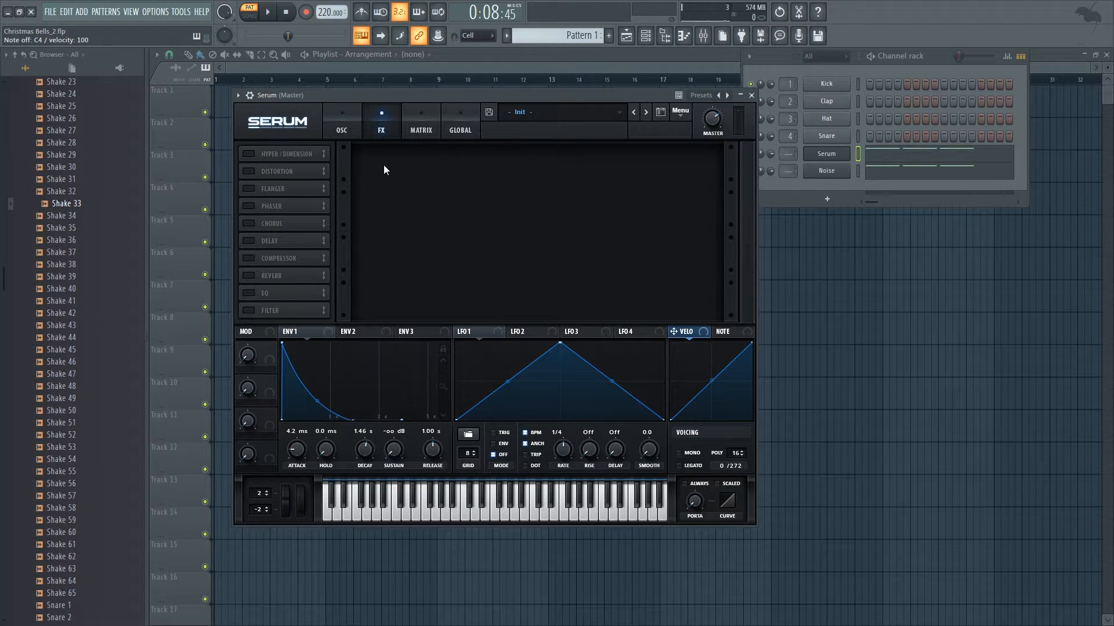
{"action": "left_click", "coordinate": [253, 173]}
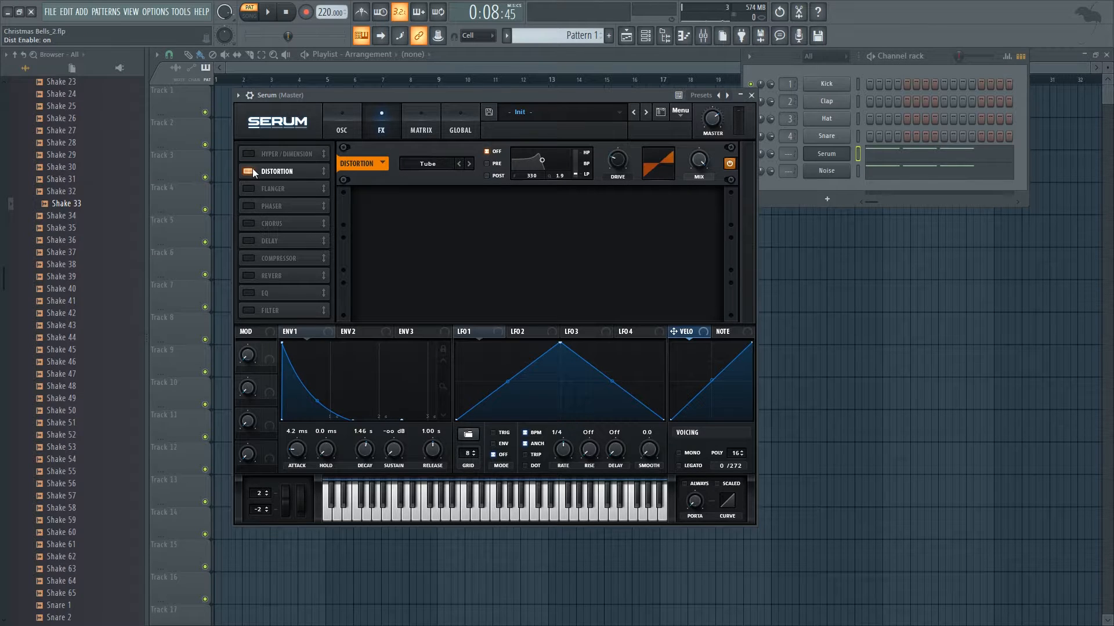
{"action": "left_click", "coordinate": [458, 166]}
{"action": "left_click", "coordinate": [458, 165]}
{"action": "left_click", "coordinate": [458, 165]}
{"action": "key", "text": "q"}
Fine-tune the distortion's drive amount while playing test notes.
{"action": "mouse_move", "coordinate": [622, 165]}
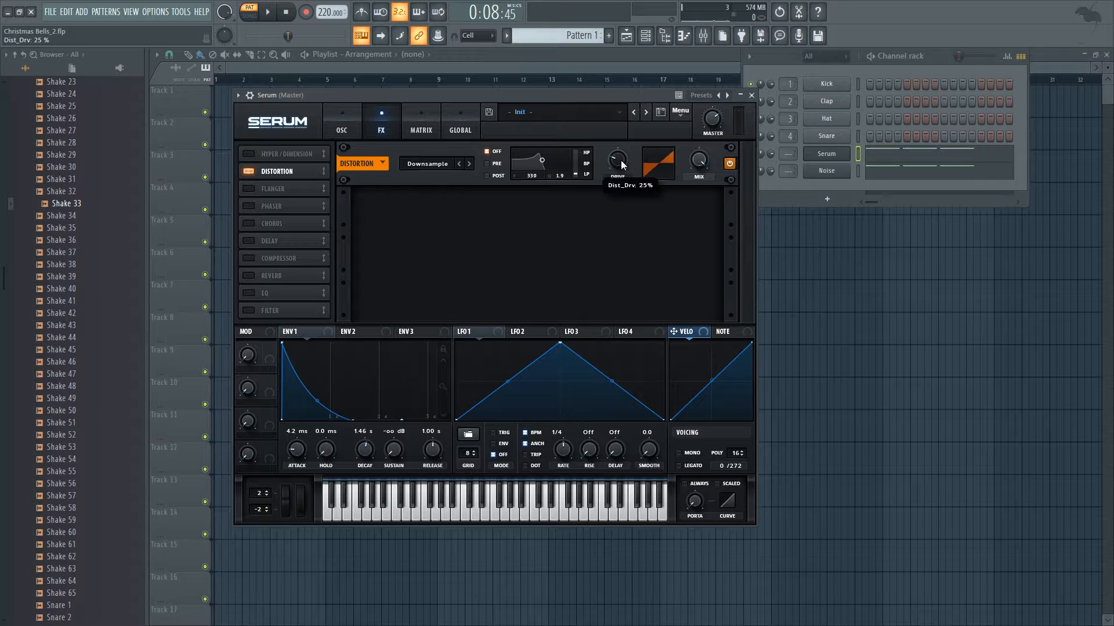
{"action": "left_click_drag", "start_coordinate": [620, 165], "coordinate": [623, 162]}
{"action": "key", "text": "z"}
{"action": "left_click_drag", "start_coordinate": [621, 163], "coordinate": [619, 166]}
{"action": "key", "text": "z"}
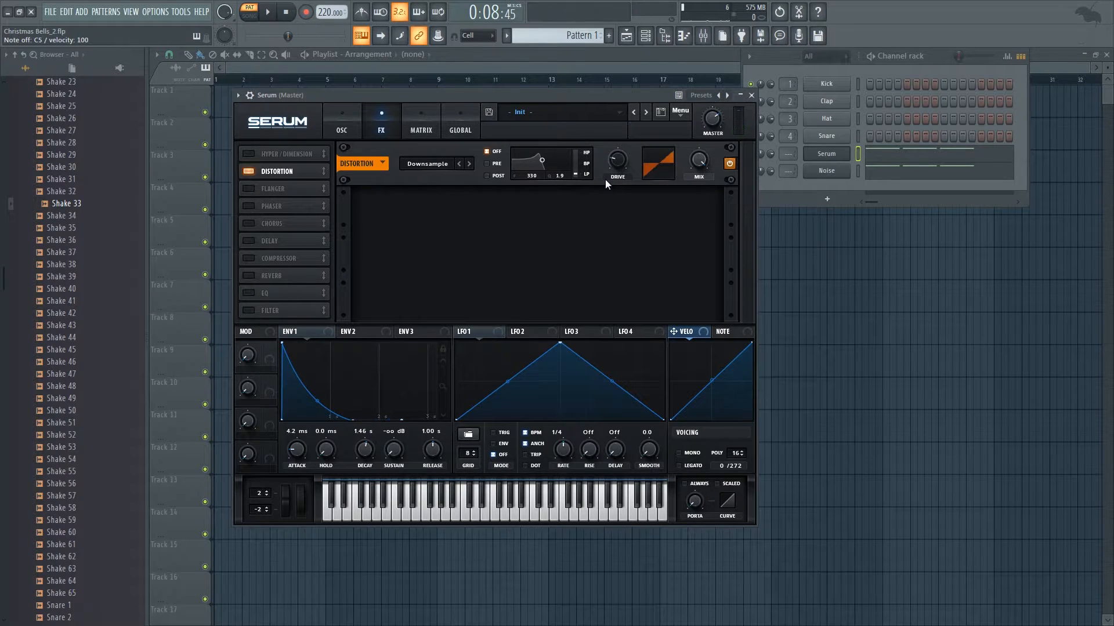
Enable Chorus with 79% mix, the LPF fully open, 3.8 ms and 8.8 ms delays and the rate at minimum, and audition it.
{"action": "left_click", "coordinate": [249, 224]}
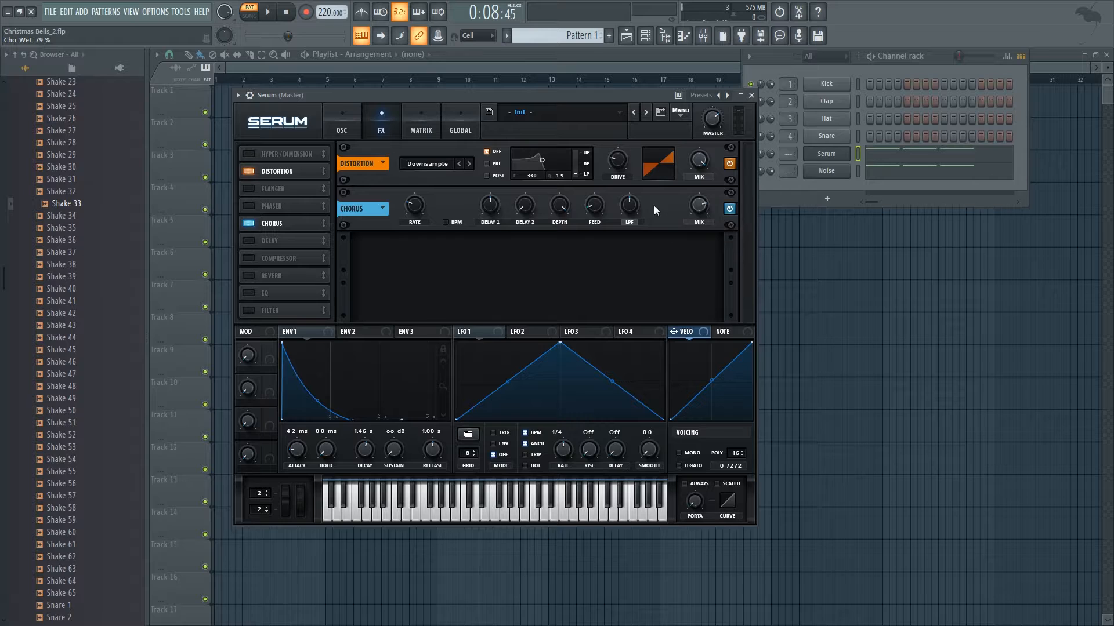
{"action": "left_click_drag", "start_coordinate": [631, 204], "coordinate": [655, 156]}
{"action": "left_click_drag", "start_coordinate": [524, 208], "coordinate": [561, 156]}
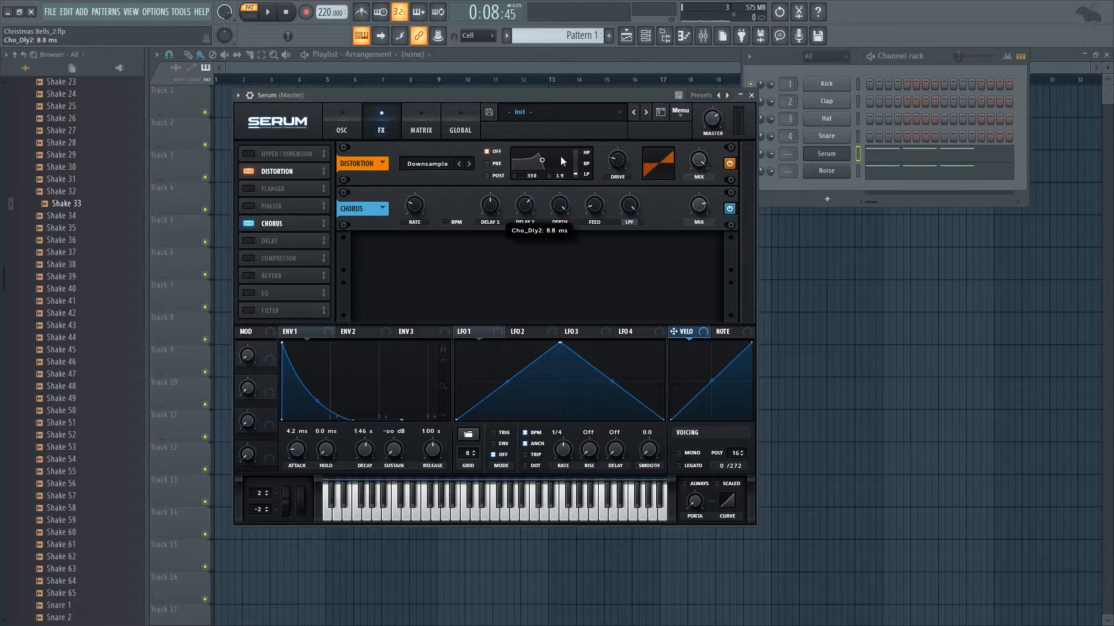
{"action": "mouse_move", "coordinate": [493, 209]}
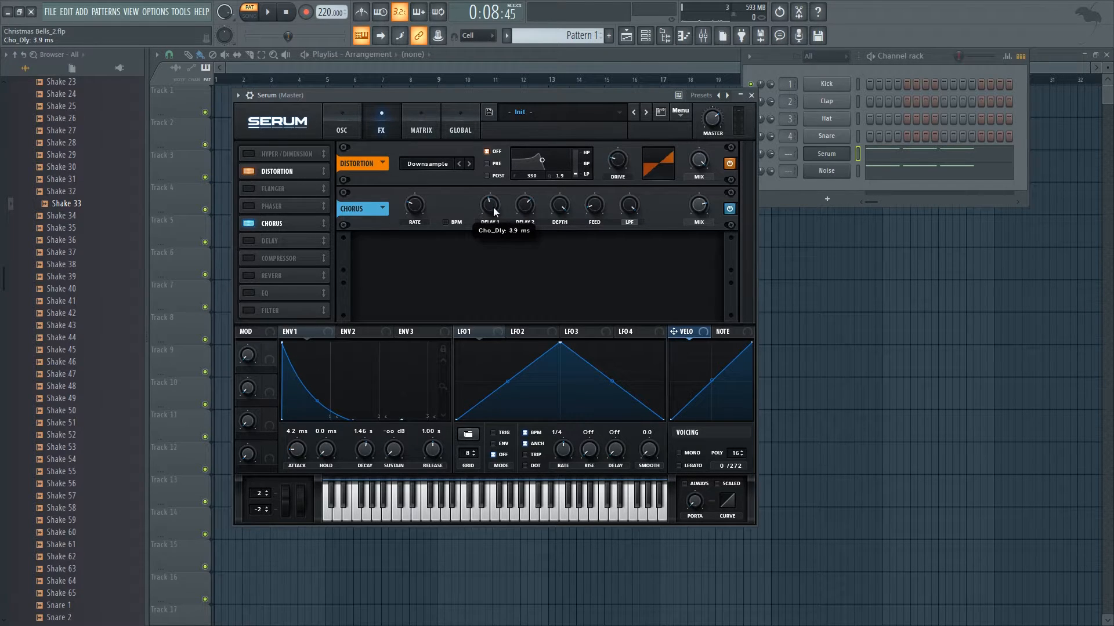
{"action": "left_click_drag", "start_coordinate": [493, 207], "coordinate": [493, 208]}
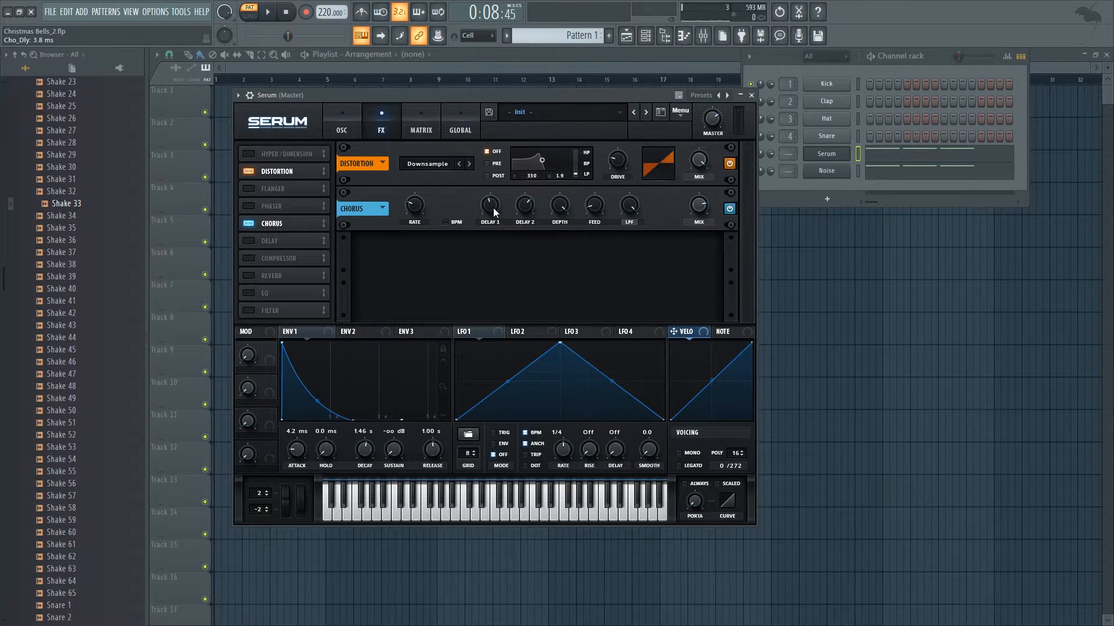
{"action": "left_click_drag", "start_coordinate": [415, 209], "coordinate": [411, 243]}
{"action": "key", "text": "z"}
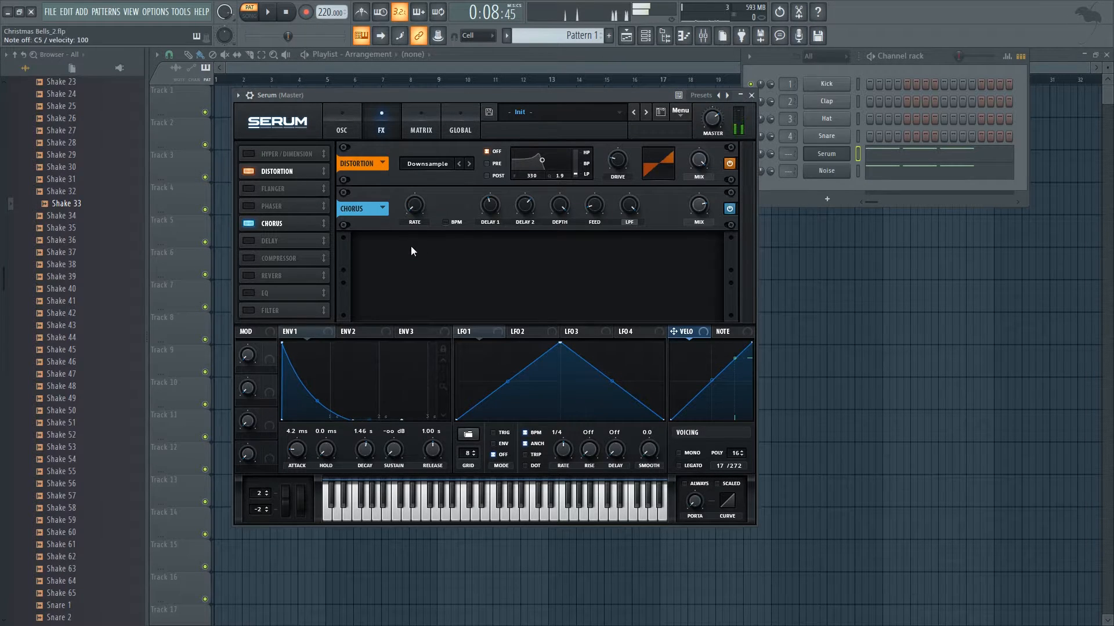
{"action": "key", "text": "z"}
{"action": "key", "text": "z"}
{"action": "key", "text": "c"}
Enable the EQ effect and assign ENV 2 to modulate its high-band gain.
{"action": "left_click", "coordinate": [248, 293]}
{"action": "left_click", "coordinate": [354, 333]}
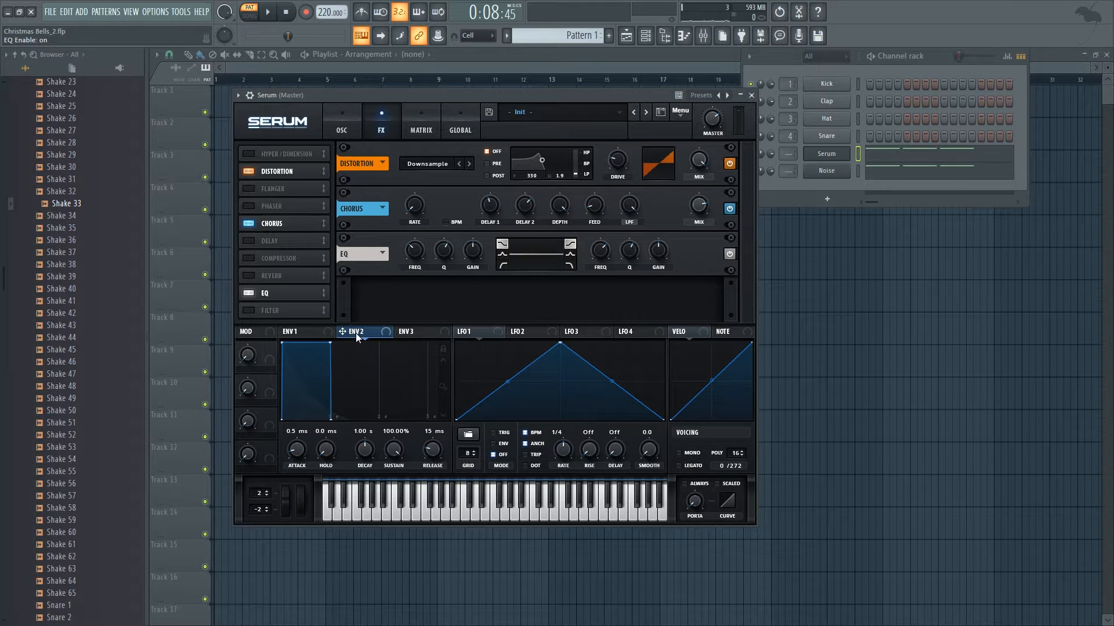
{"action": "left_click_drag", "start_coordinate": [619, 277], "coordinate": [650, 274]}
Shape ENV 2 with 0.0 ms attack, 632 ms decay, 0% sustain and a steeper decay curve, and audition notes.
{"action": "left_click_drag", "start_coordinate": [394, 450], "coordinate": [368, 547]}
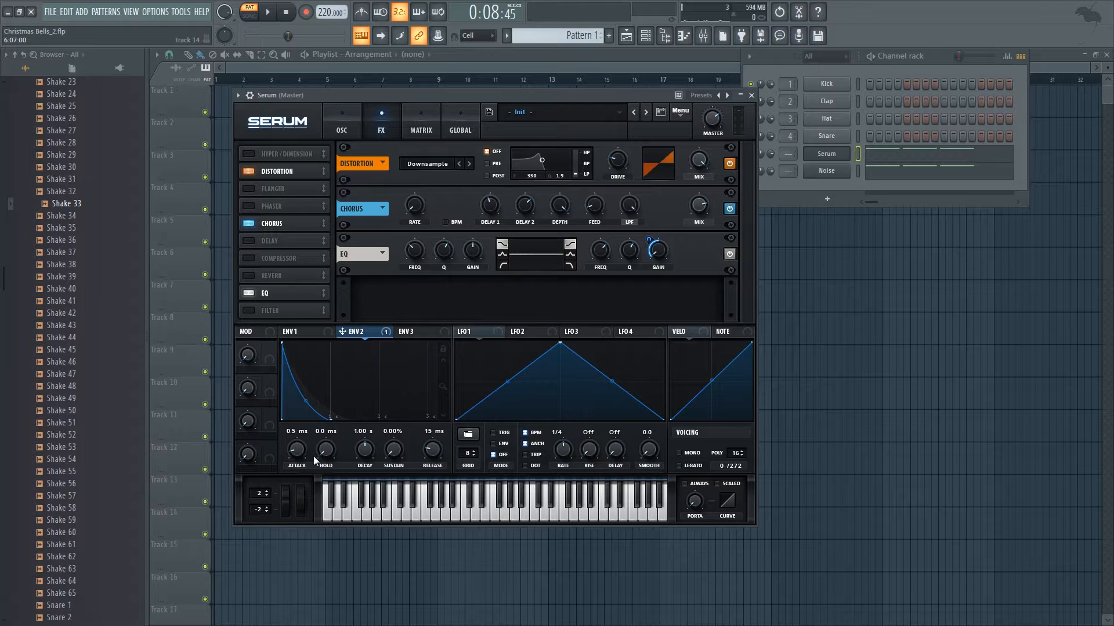
{"action": "left_click_drag", "start_coordinate": [298, 452], "coordinate": [298, 464]}
{"action": "left_click_drag", "start_coordinate": [368, 447], "coordinate": [368, 452]}
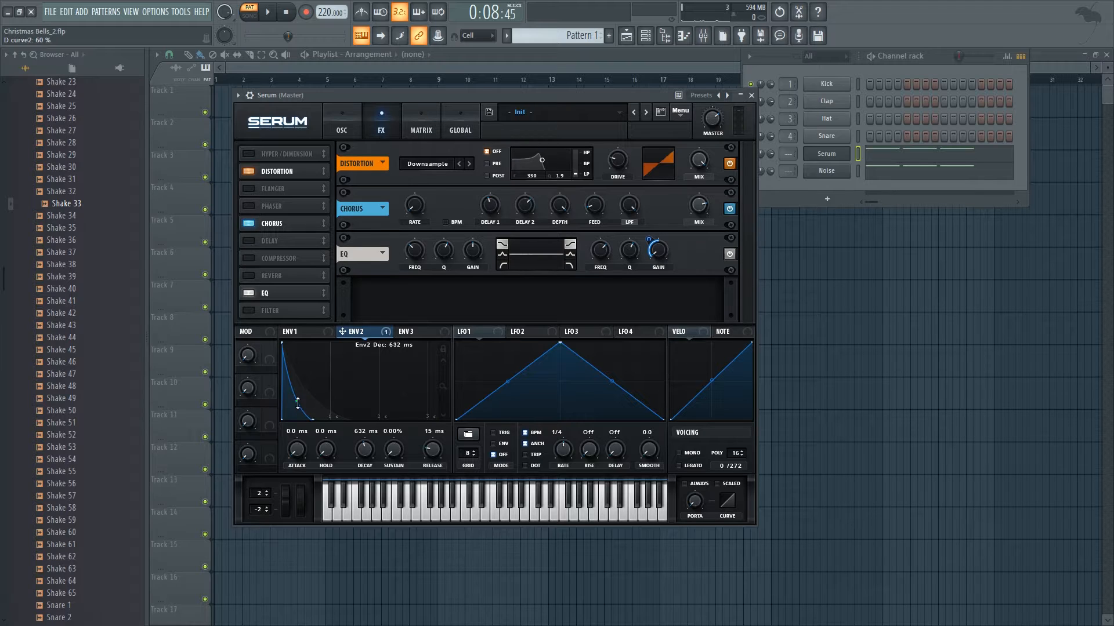
{"action": "left_click_drag", "start_coordinate": [297, 402], "coordinate": [296, 415]}
{"action": "key", "text": "z"}
{"action": "key", "text": "r"}
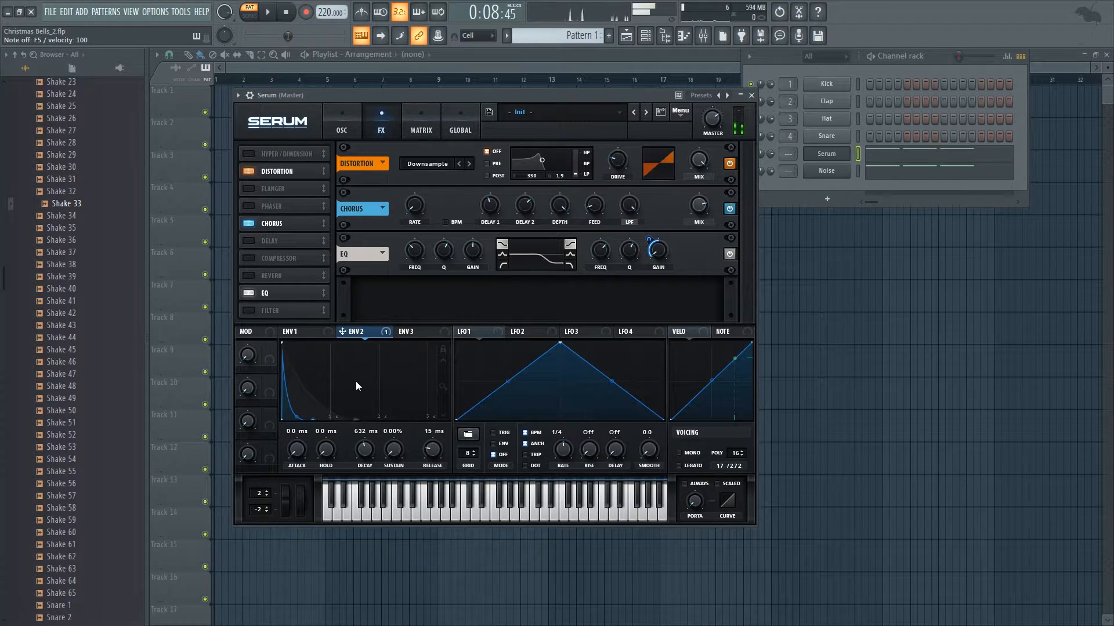
{"action": "key", "text": "t"}
{"action": "key", "text": "z"}
Set the ENV 2 release to 800 ms and play test notes.
{"action": "scroll", "coordinate": [436, 450], "scroll_direction": "up", "scroll_amount": 2}
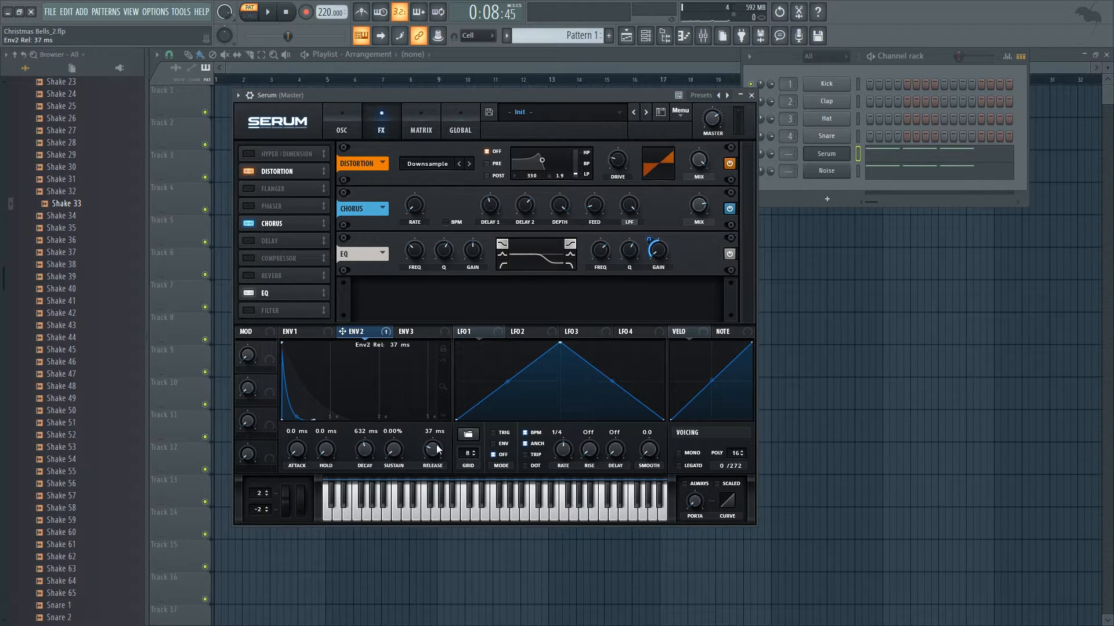
{"action": "left_click_drag", "start_coordinate": [436, 450], "coordinate": [440, 423]}
{"action": "key", "text": "b"}
{"action": "key", "text": "c"}
{"action": "key", "text": "n"}
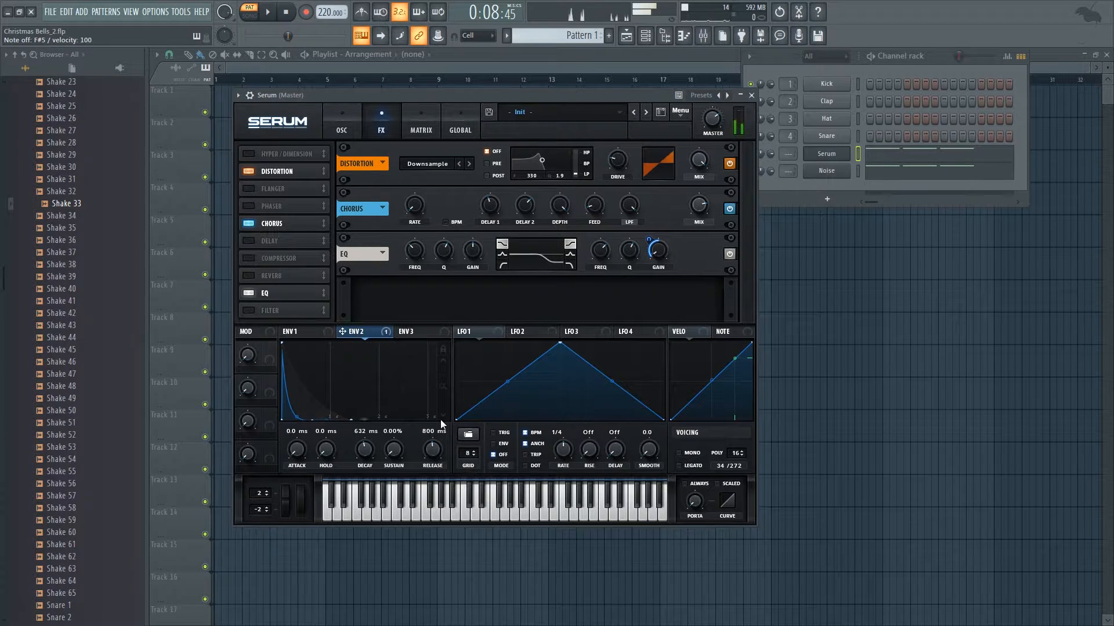
Enable the Filter effect with the High 6 type, adjust its cutoff, and audition notes.
{"action": "left_click", "coordinate": [247, 311]}
{"action": "left_click", "coordinate": [476, 301]}
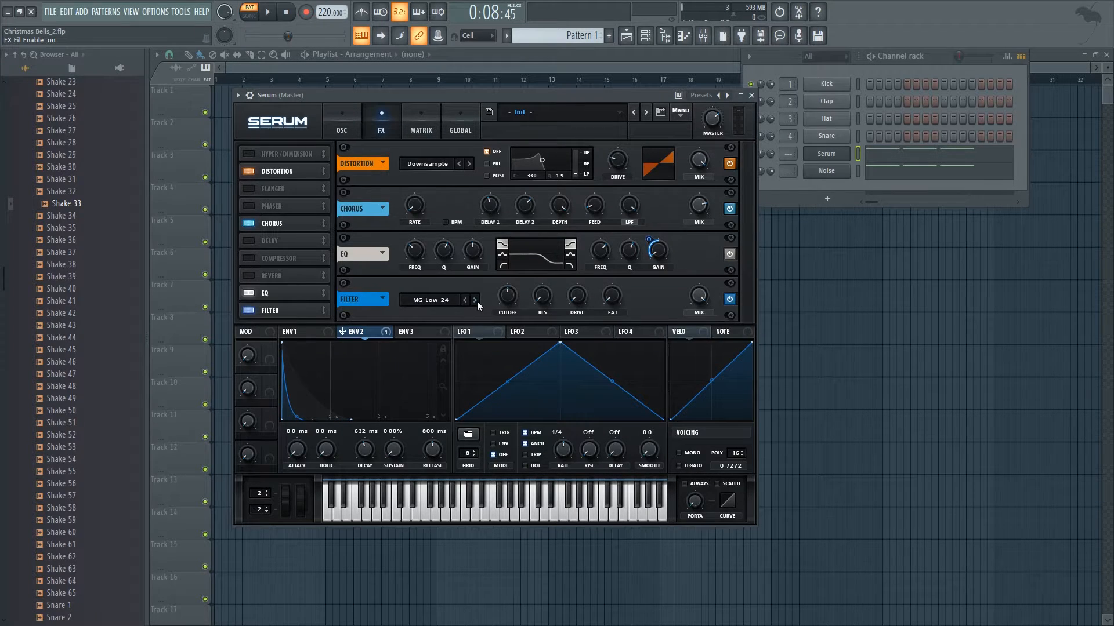
{"action": "left_click", "coordinate": [475, 301]}
{"action": "left_click", "coordinate": [475, 300]}
{"action": "left_click", "coordinate": [476, 301]}
{"action": "left_click", "coordinate": [476, 300]}
{"action": "left_click_drag", "start_coordinate": [514, 290], "coordinate": [514, 294]}
{"action": "key", "text": "z"}
{"action": "key", "text": "b"}
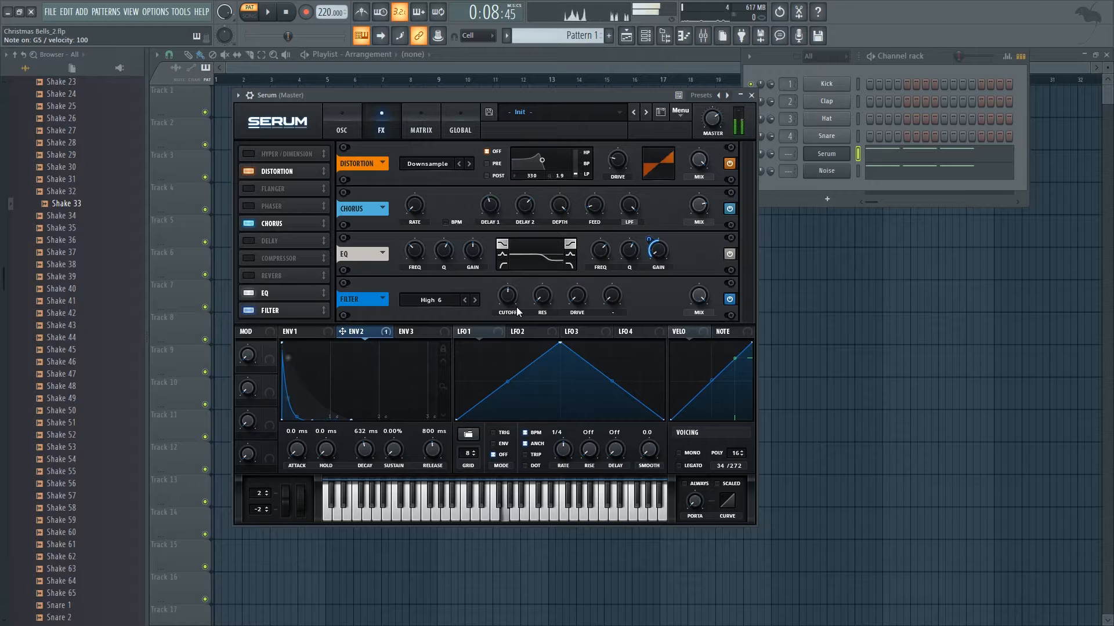
Enable the Reverb effect and set its low cut to 21%.
{"action": "left_click", "coordinate": [249, 274]}
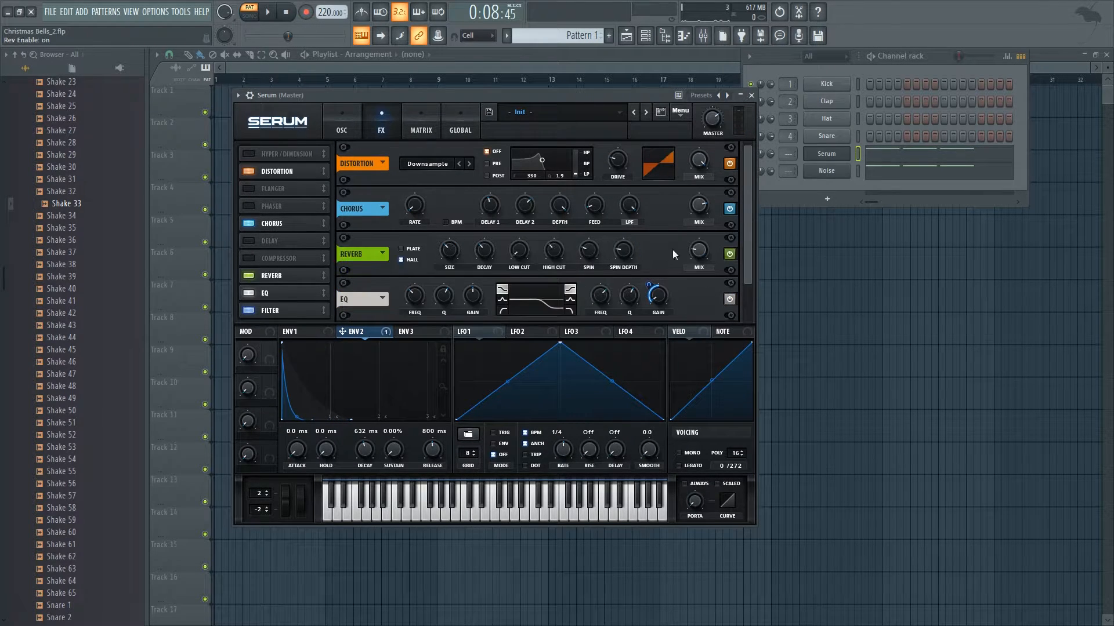
{"action": "mouse_move", "coordinate": [521, 253]}
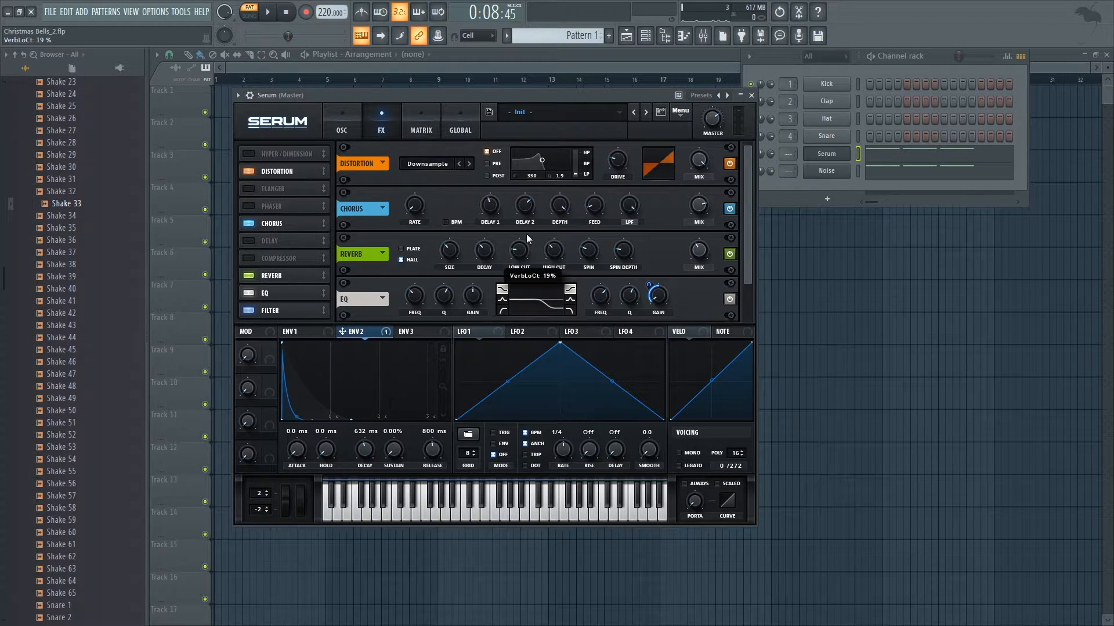
{"action": "scroll", "coordinate": [526, 235], "scroll_direction": "up", "scroll_amount": 2}
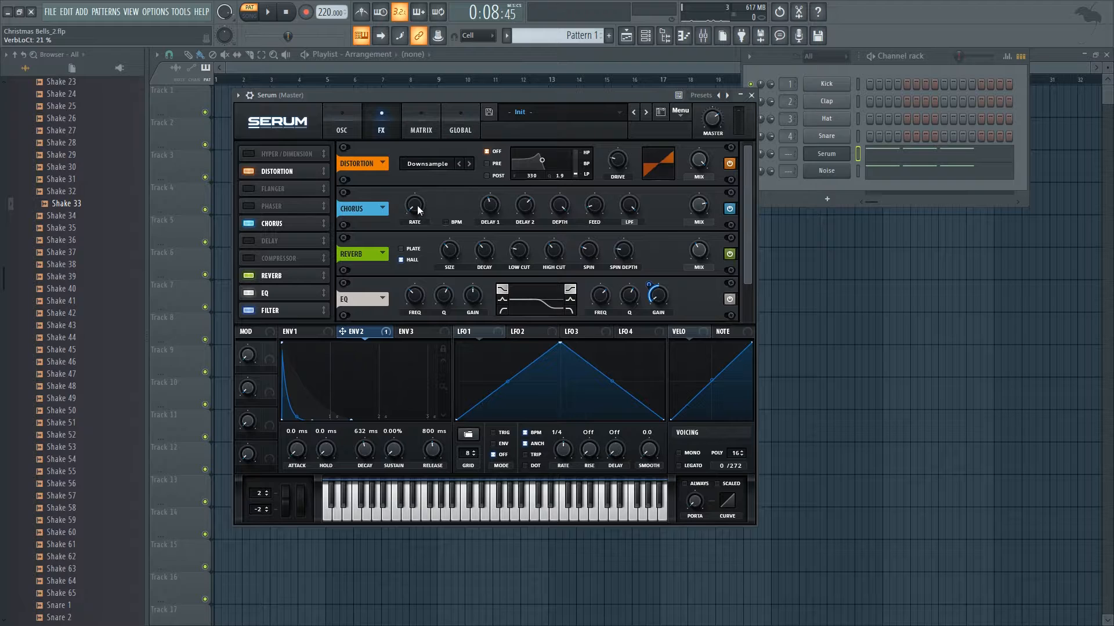
Bypass the reverb while raising the chorus rate and auditioning notes, and re-enable the reverb.
{"action": "mouse_move", "coordinate": [421, 208]}
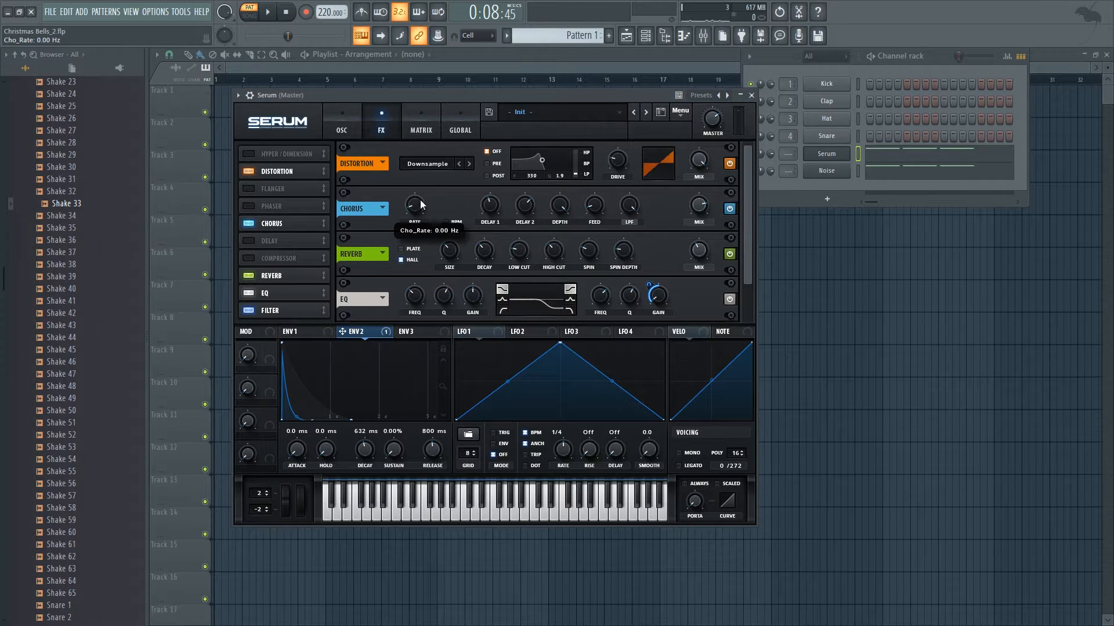
{"action": "left_click", "coordinate": [249, 277]}
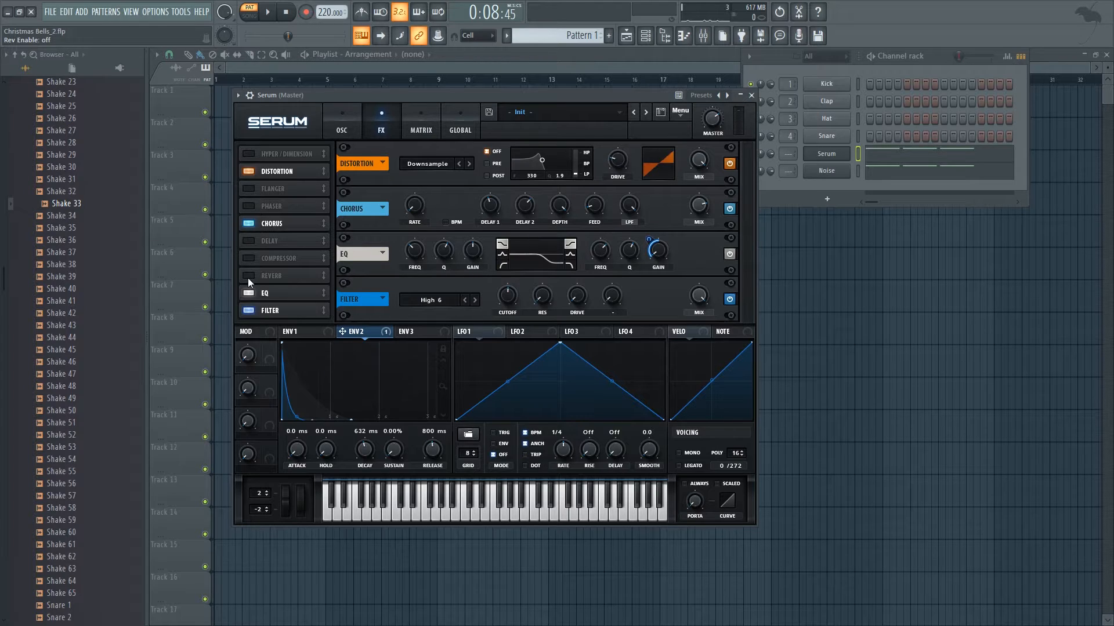
{"action": "key", "text": "z"}
{"action": "mouse_move", "coordinate": [417, 212]}
{"action": "left_click_drag", "start_coordinate": [417, 212], "coordinate": [428, 191]}
{"action": "key", "text": "z"}
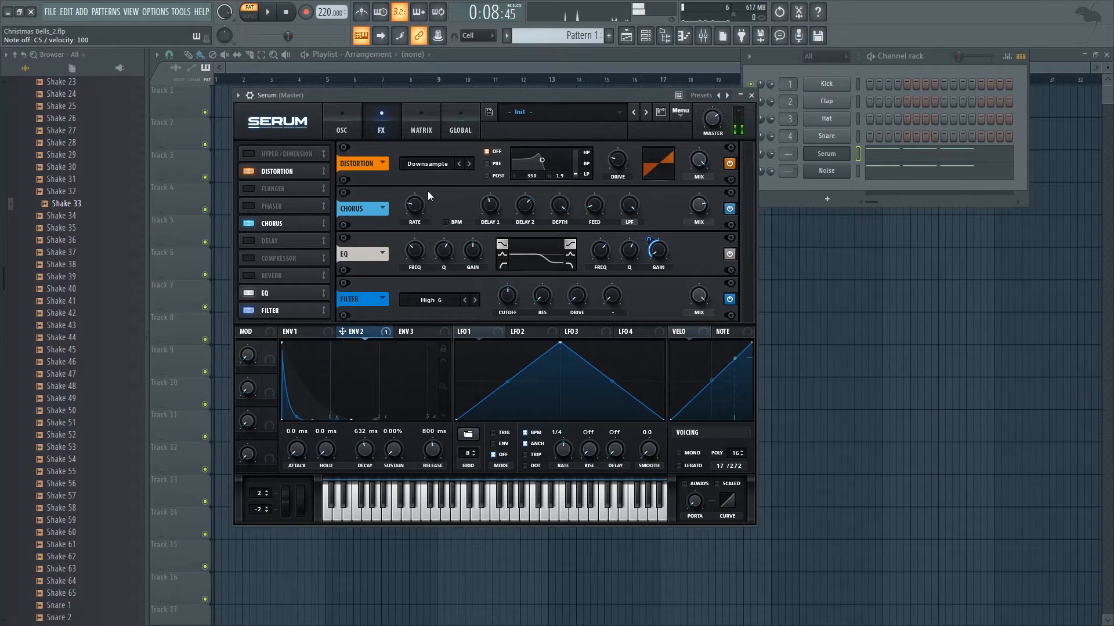
{"action": "key", "text": "b"}
{"action": "key", "text": "c"}
{"action": "left_click", "coordinate": [249, 276]}
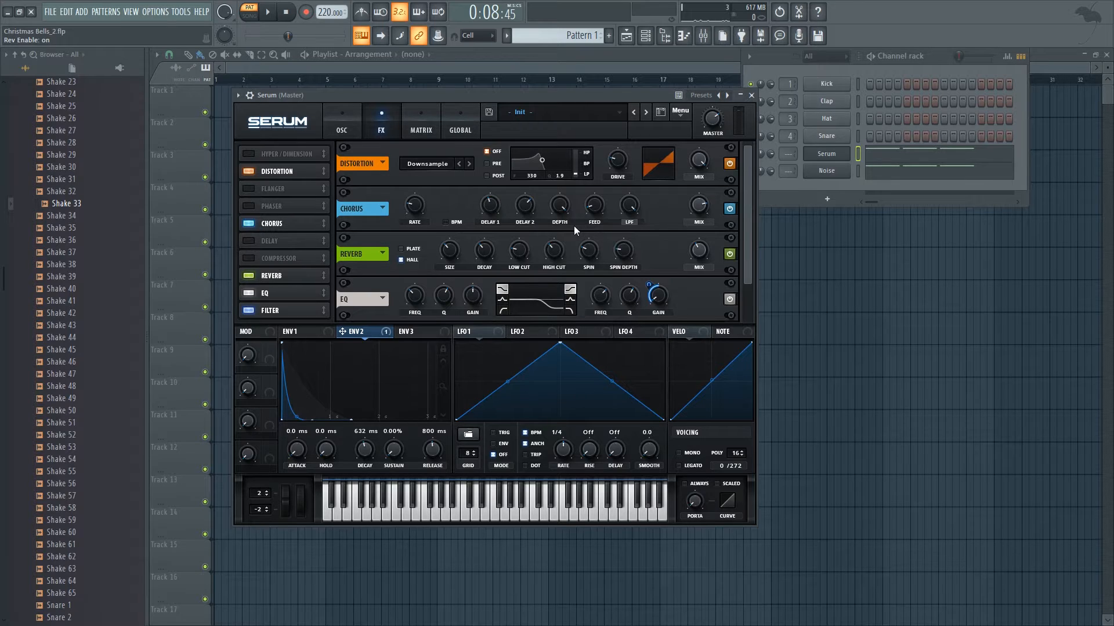
Audition notes on the bell patch and preview the Shake 34 sample.
{"action": "key", "text": "b"}
{"action": "key", "text": "c"}
{"action": "key", "text": "x"}
{"action": "key", "text": "z"}
{"action": "left_click", "coordinate": [96, 218]}
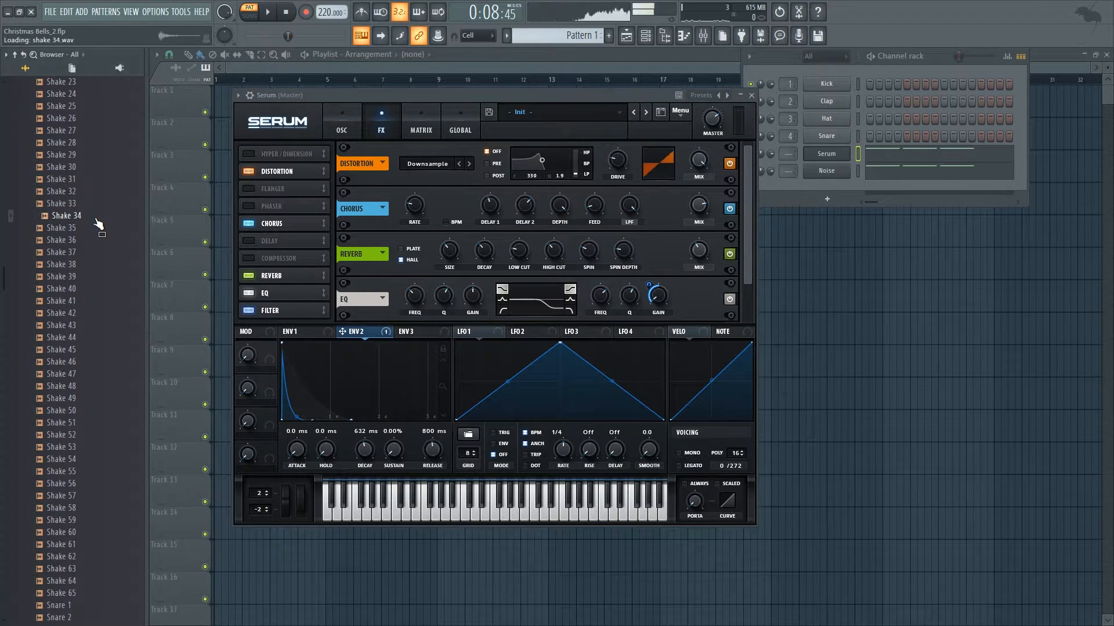
In the Noise channel's Serum, enable the noise oscillator with the Shake 34 sample and turn OSC A off.
{"action": "left_click", "coordinate": [834, 173]}
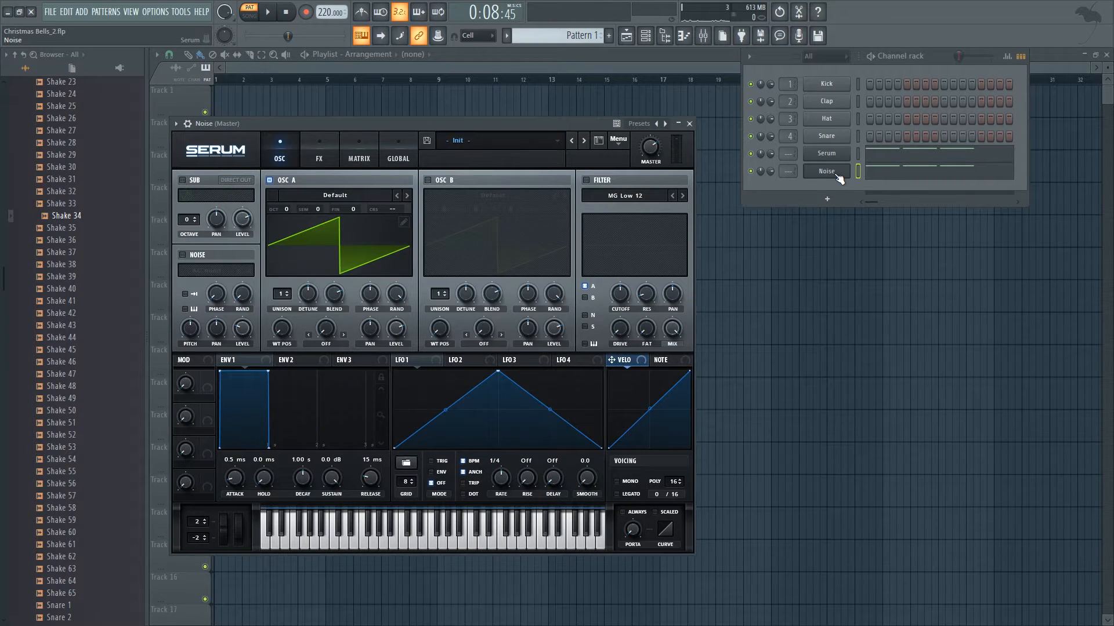
{"action": "left_click", "coordinate": [191, 257]}
{"action": "left_click", "coordinate": [270, 180]}
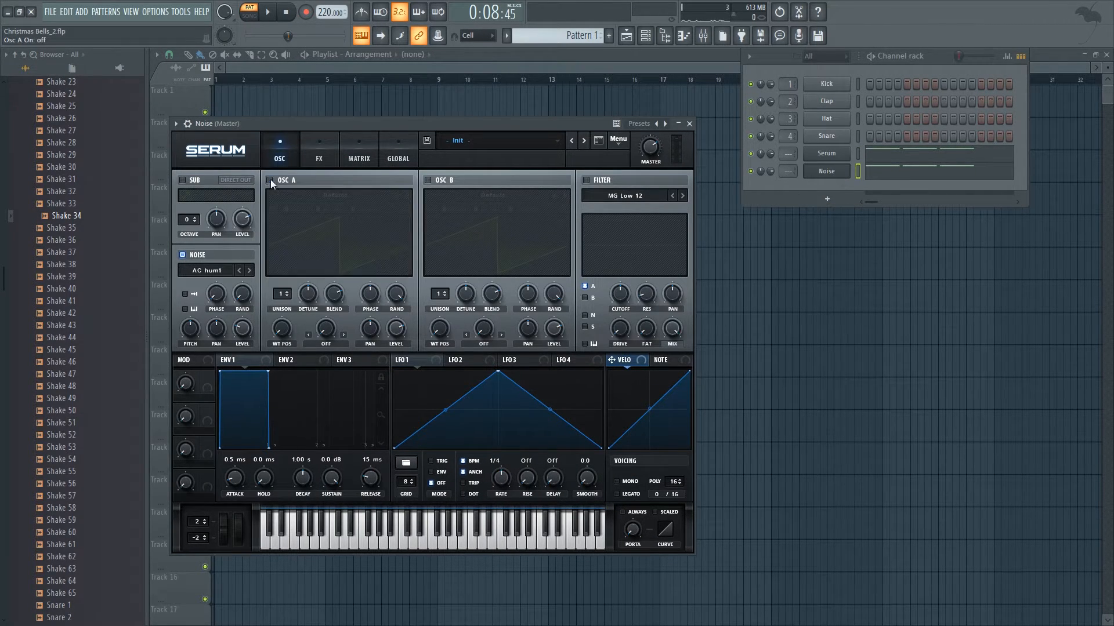
{"action": "left_click", "coordinate": [204, 272]}
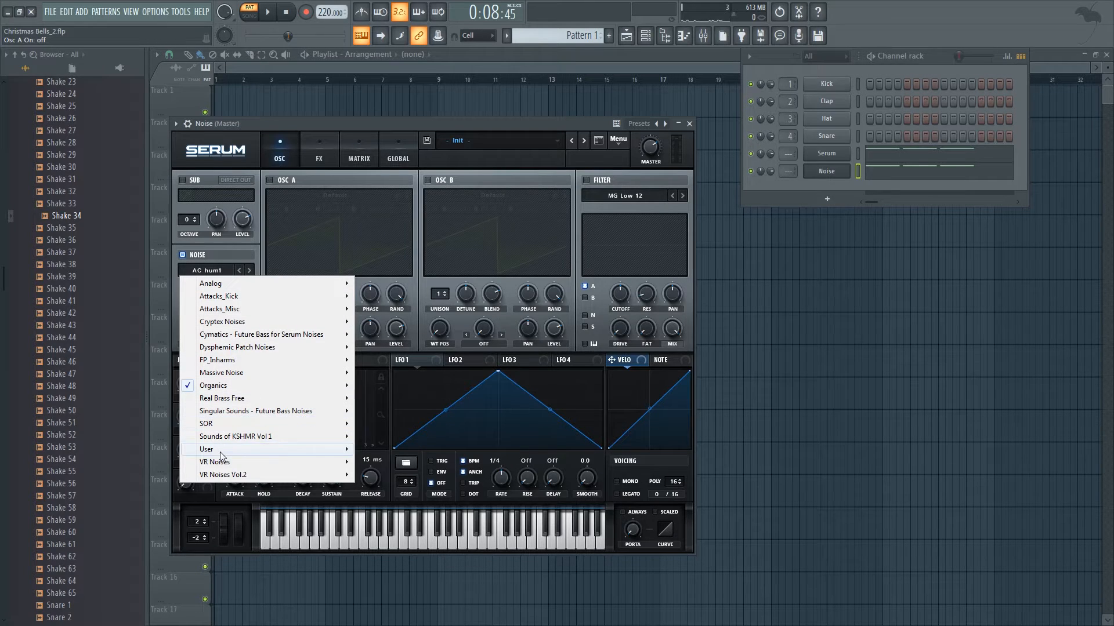
{"action": "mouse_move", "coordinate": [223, 449]}
{"action": "left_click", "coordinate": [409, 603]}
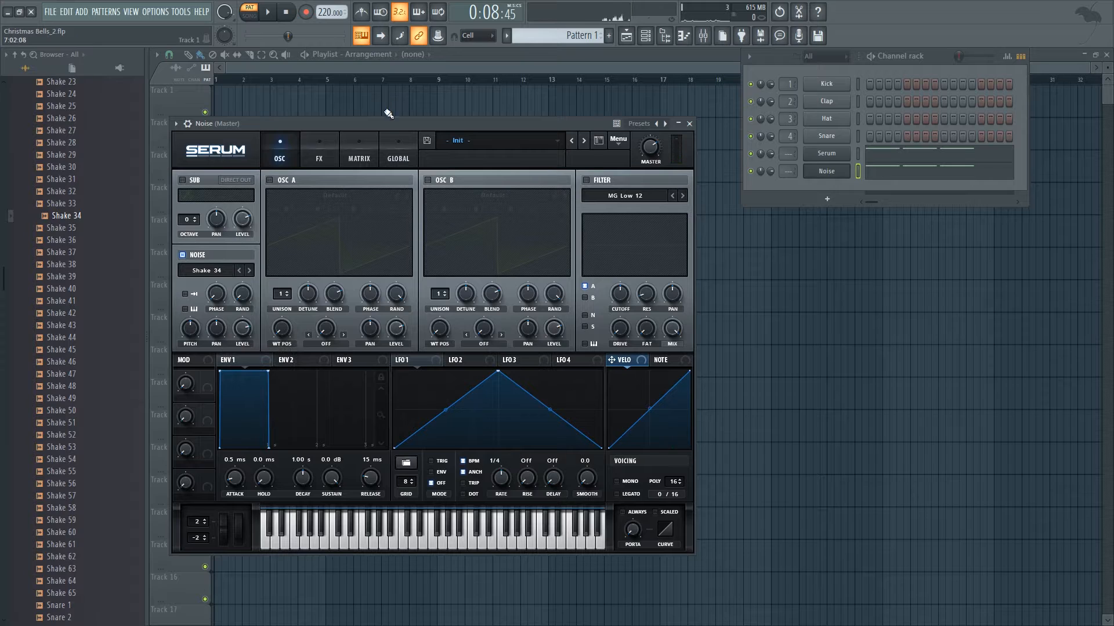
Play test notes of the shaker noise and enable one-shot playback for the noise oscillator.
{"action": "left_click_drag", "start_coordinate": [383, 124], "coordinate": [427, 103]}
{"action": "key", "text": "z"}
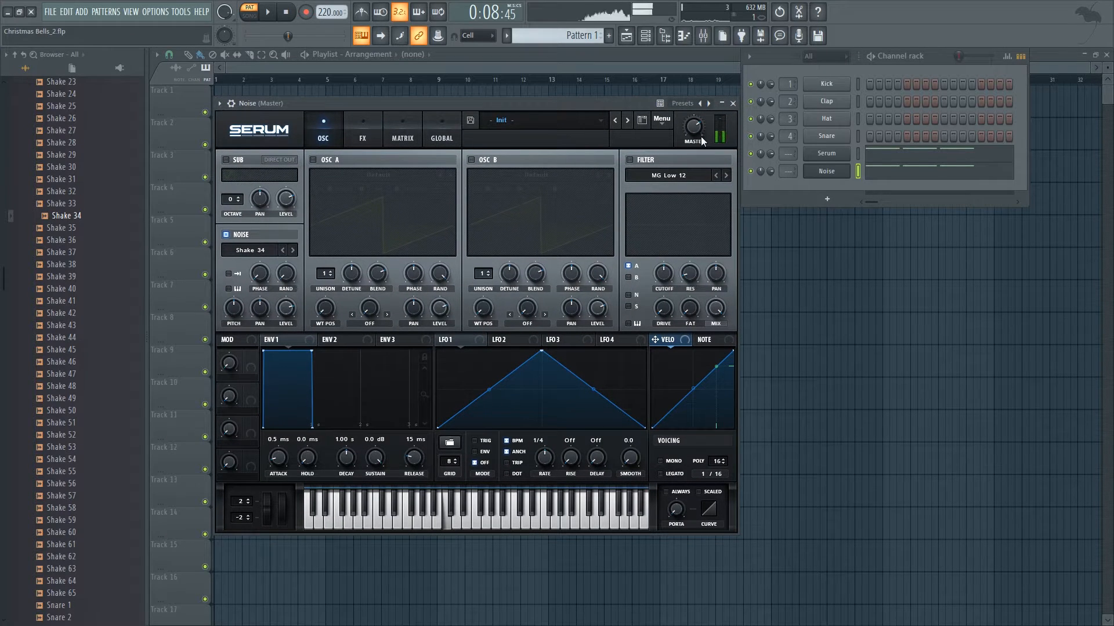
{"action": "left_click", "coordinate": [228, 273]}
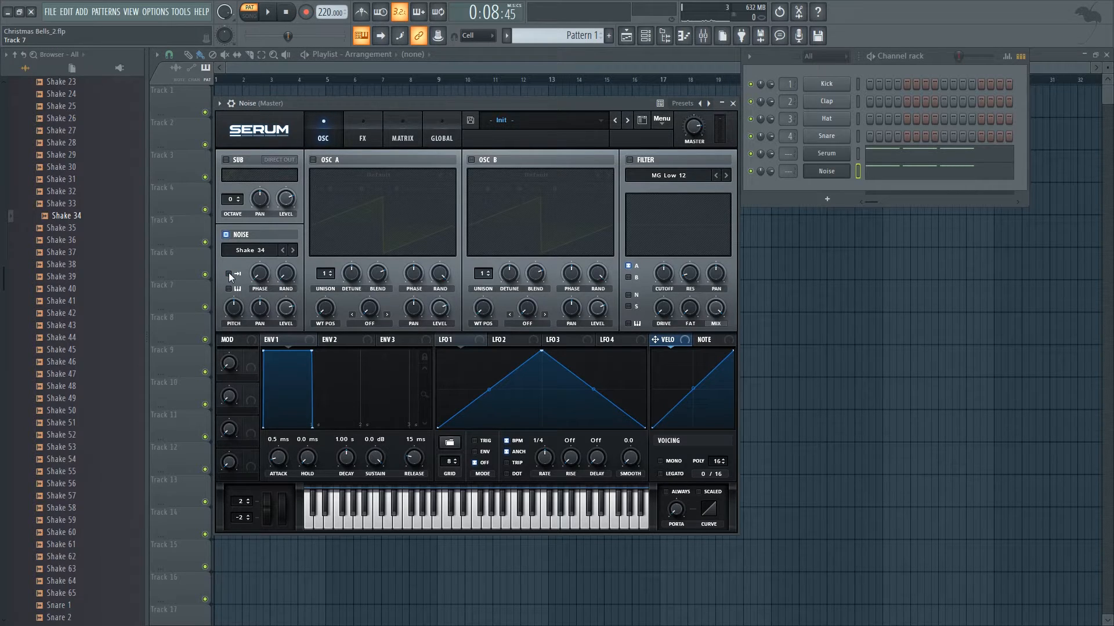
{"action": "key", "text": "z"}
{"action": "left_click", "coordinate": [232, 275]}
Set the ENV 1 release of the noise patch to 1.65 s and play test notes.
{"action": "left_click_drag", "start_coordinate": [415, 462], "coordinate": [428, 429]}
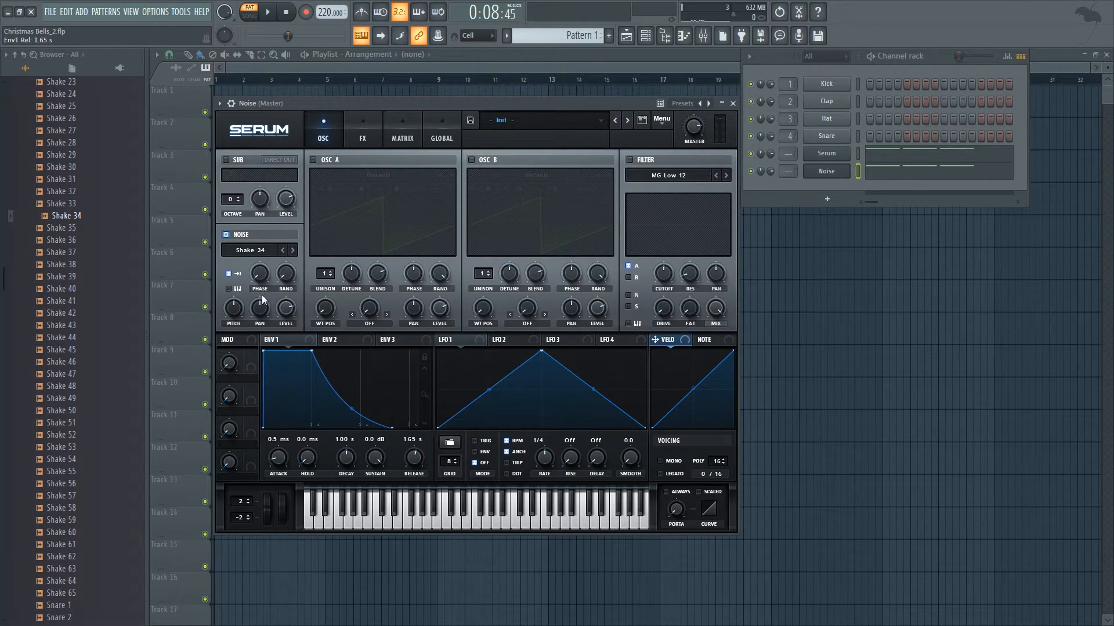
{"action": "key", "text": "b"}
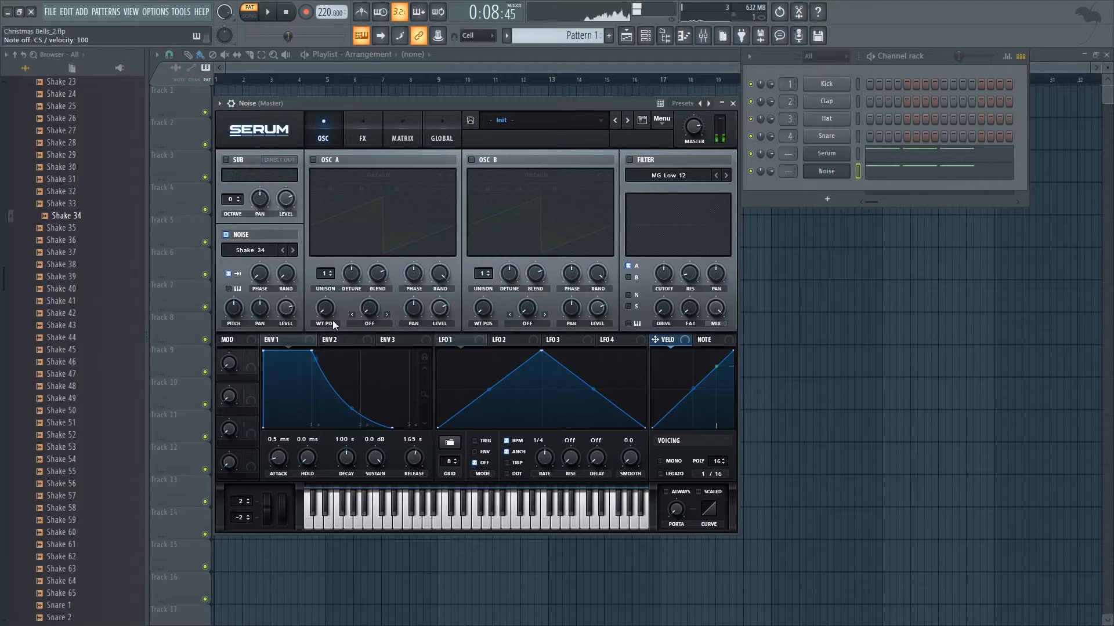
{"action": "key", "text": "b"}
Enable the Chorus effect on the noise patch, set its mix to 80% and delay 2 to 7.8 ms, and raise its LPF.
{"action": "left_click", "coordinate": [366, 135]}
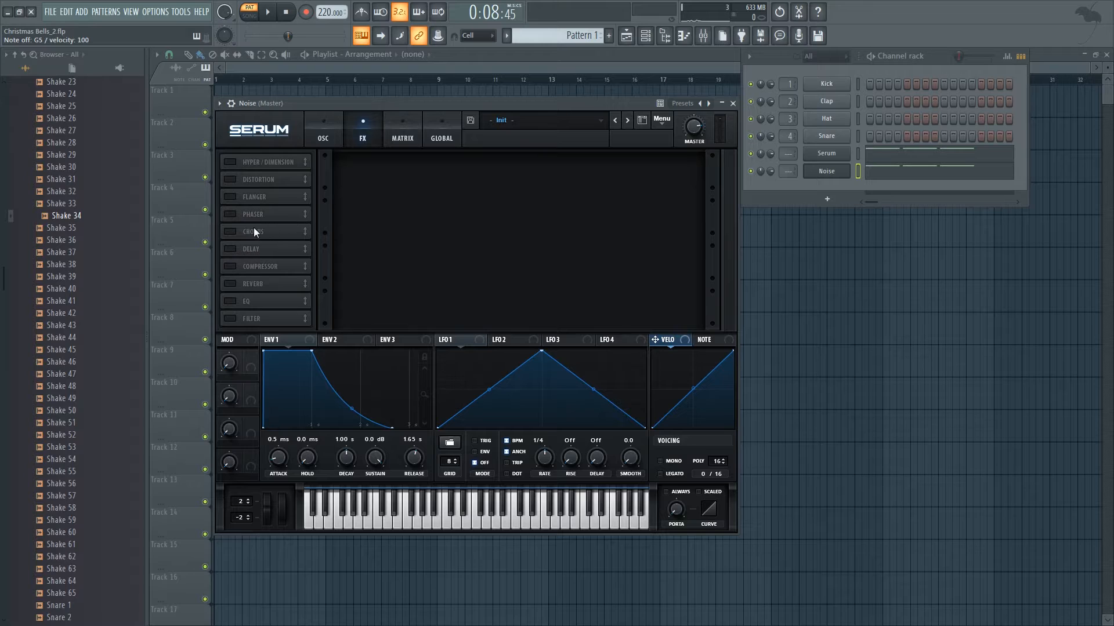
{"action": "left_click", "coordinate": [230, 232]}
{"action": "left_click_drag", "start_coordinate": [685, 171], "coordinate": [707, 152]}
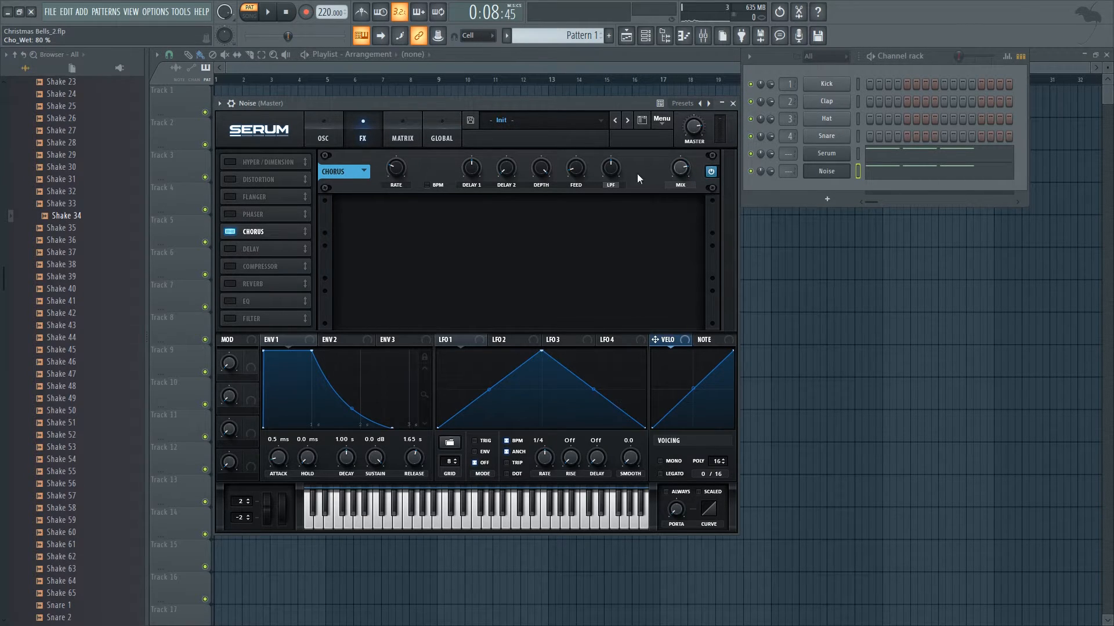
{"action": "left_click_drag", "start_coordinate": [614, 168], "coordinate": [660, 116]}
{"action": "left_click_drag", "start_coordinate": [504, 168], "coordinate": [547, 123]}
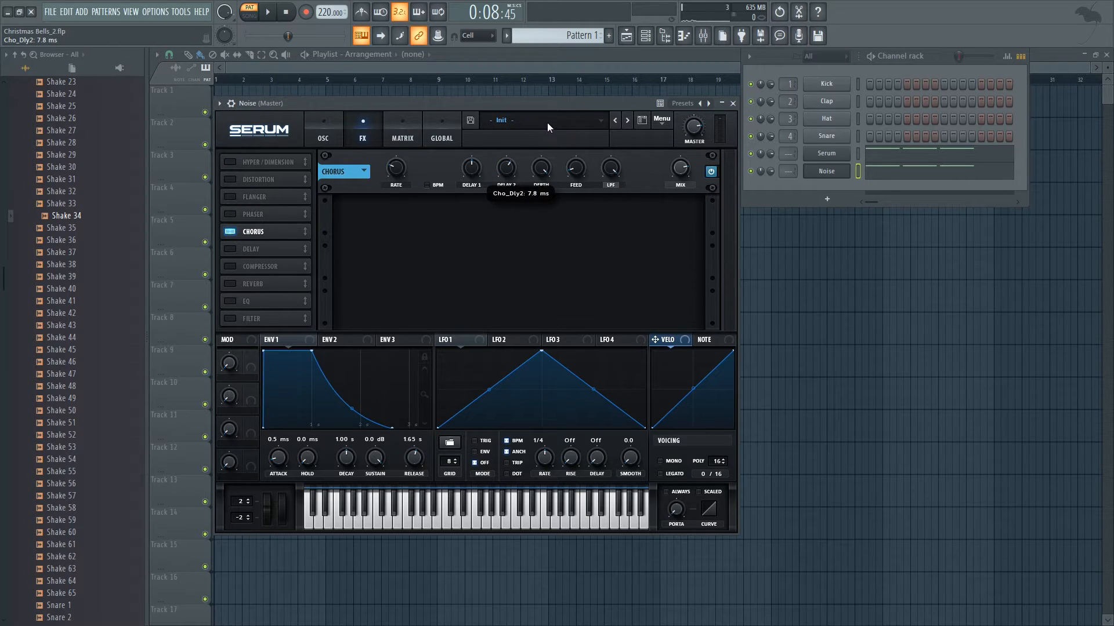
Adjust the chorus delay 1, set the chorus rate to 0.04 Hz, and audition notes.
{"action": "left_click_drag", "start_coordinate": [477, 177], "coordinate": [509, 165]}
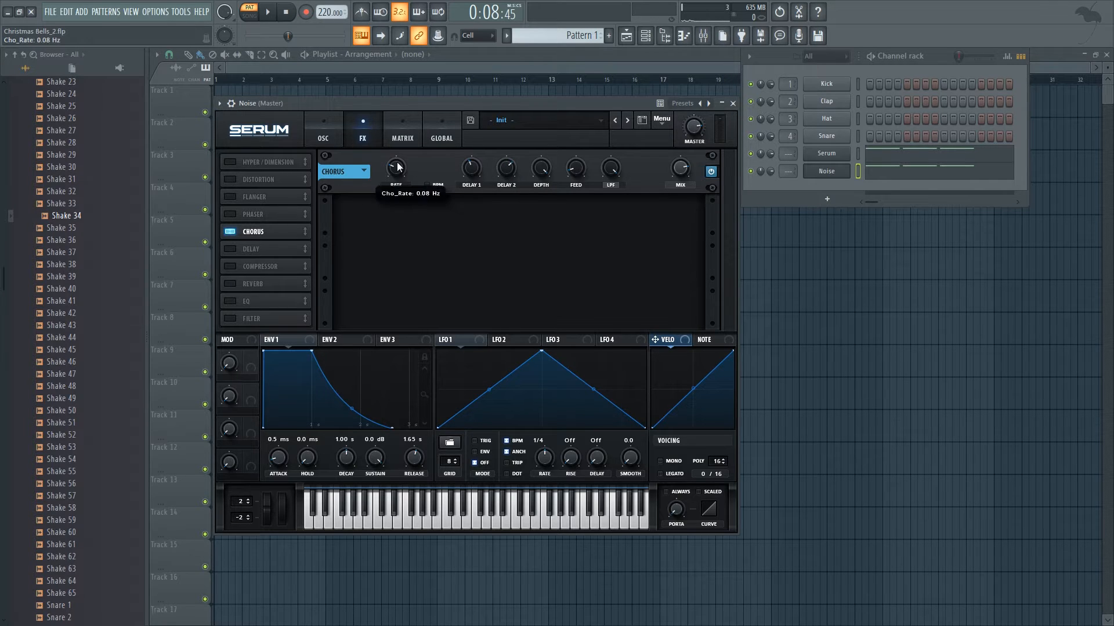
{"action": "left_click_drag", "start_coordinate": [397, 166], "coordinate": [399, 170]}
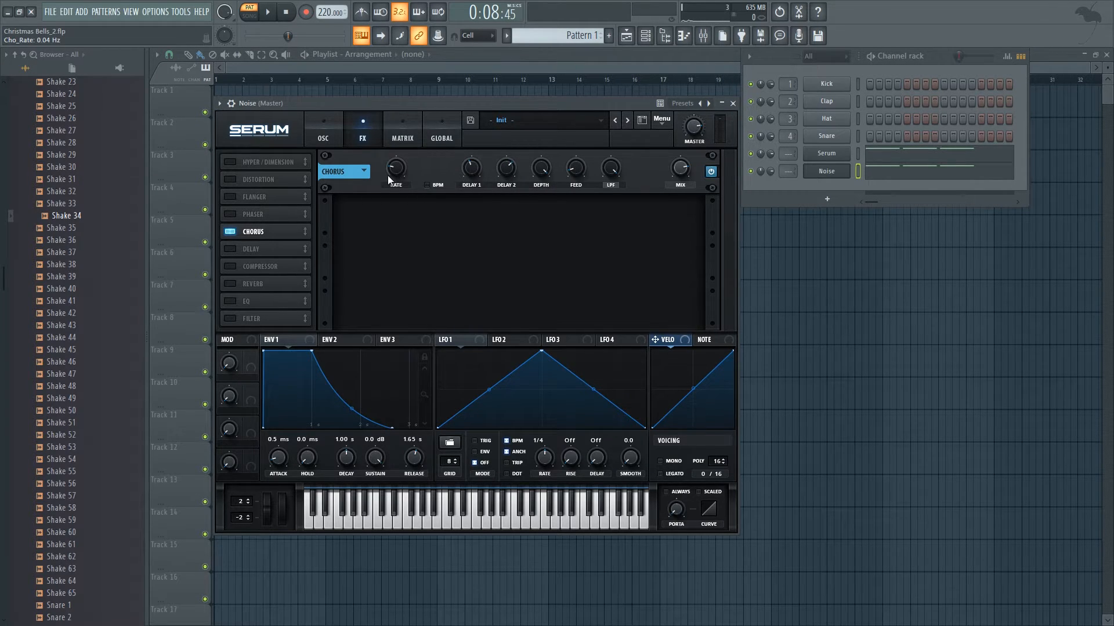
{"action": "key", "text": "z"}
{"action": "key", "text": "b"}
{"action": "key", "text": "c"}
Enable the Reverb effect on the noise patch with a 35% mix, raise its low cut, and play a test note.
{"action": "left_click", "coordinate": [232, 283]}
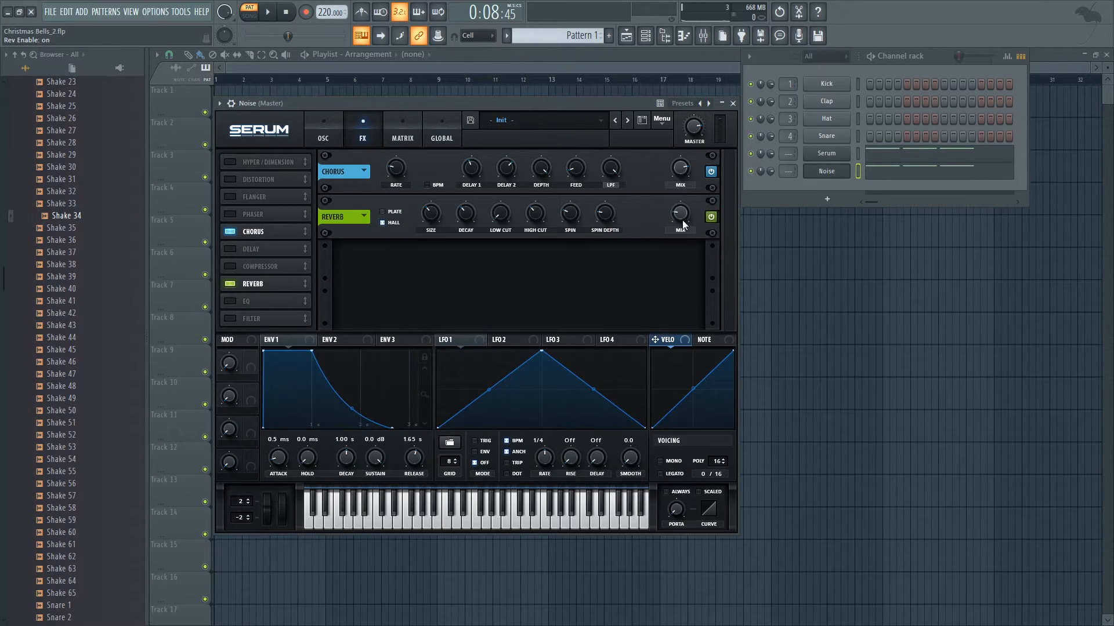
{"action": "mouse_move", "coordinate": [682, 222]}
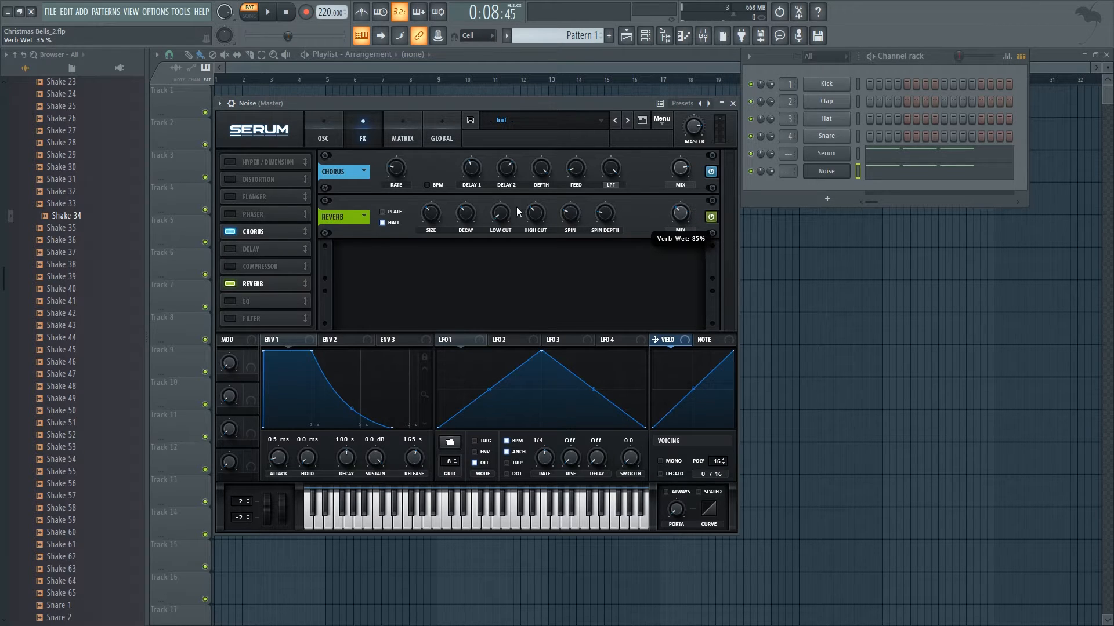
{"action": "left_click_drag", "start_coordinate": [501, 212], "coordinate": [525, 191]}
{"action": "mouse_move", "coordinate": [475, 212]}
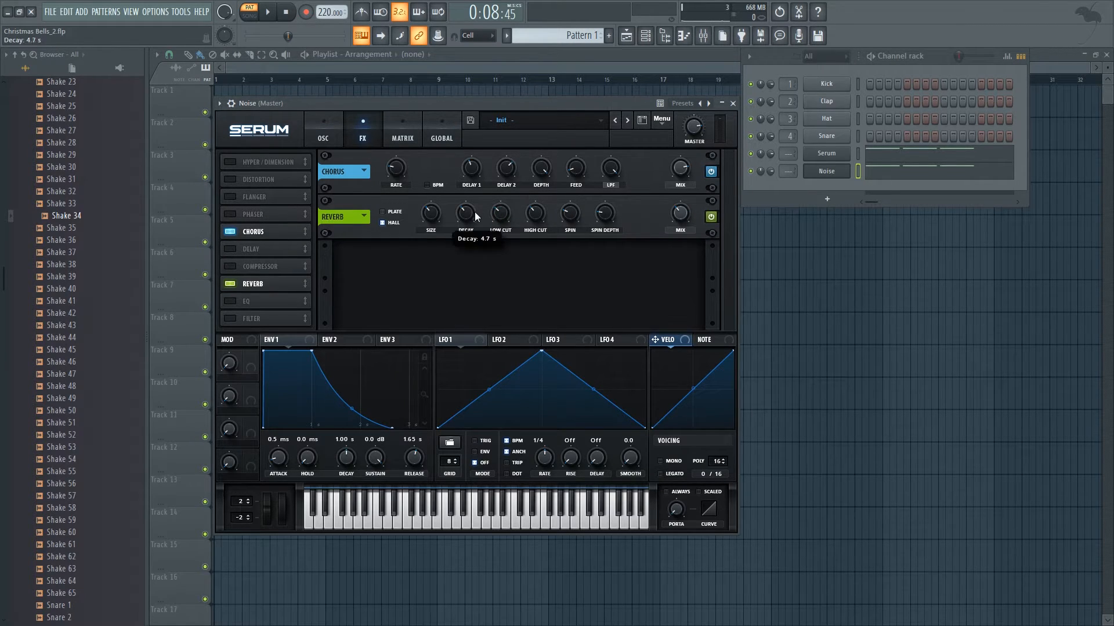
{"action": "key", "text": "q"}
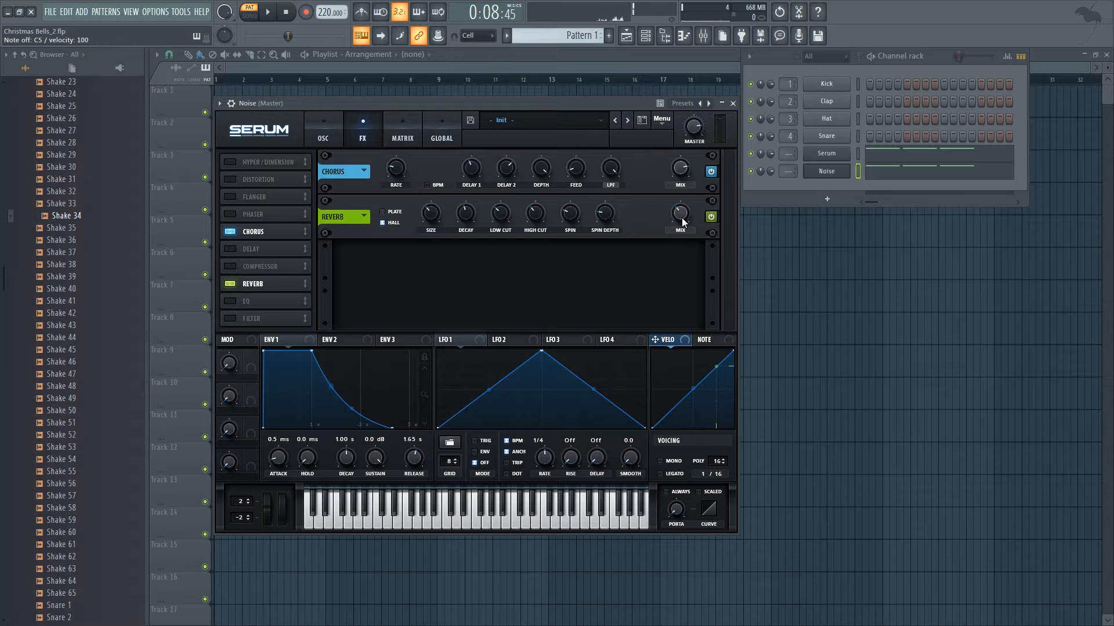
Open the Noise channel's piano roll, show the whole pattern and play it from the beginning.
{"action": "right_click", "coordinate": [851, 178]}
{"action": "left_click", "coordinate": [871, 176]}
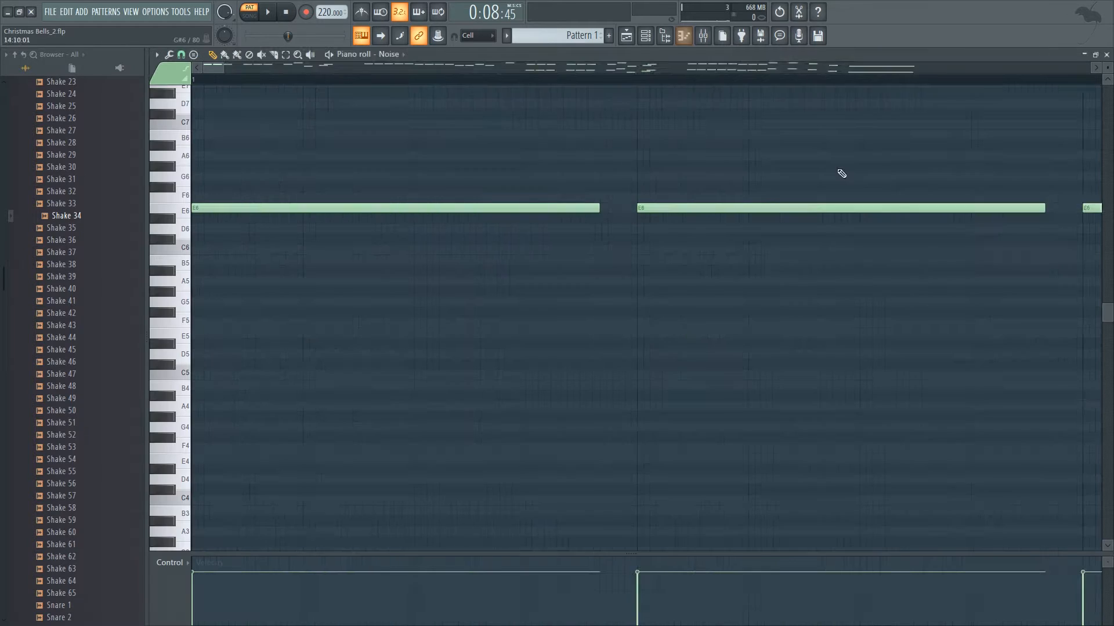
{"action": "left_click", "coordinate": [539, 82]}
{"action": "left_click_drag", "start_coordinate": [537, 82], "coordinate": [100, 47]}
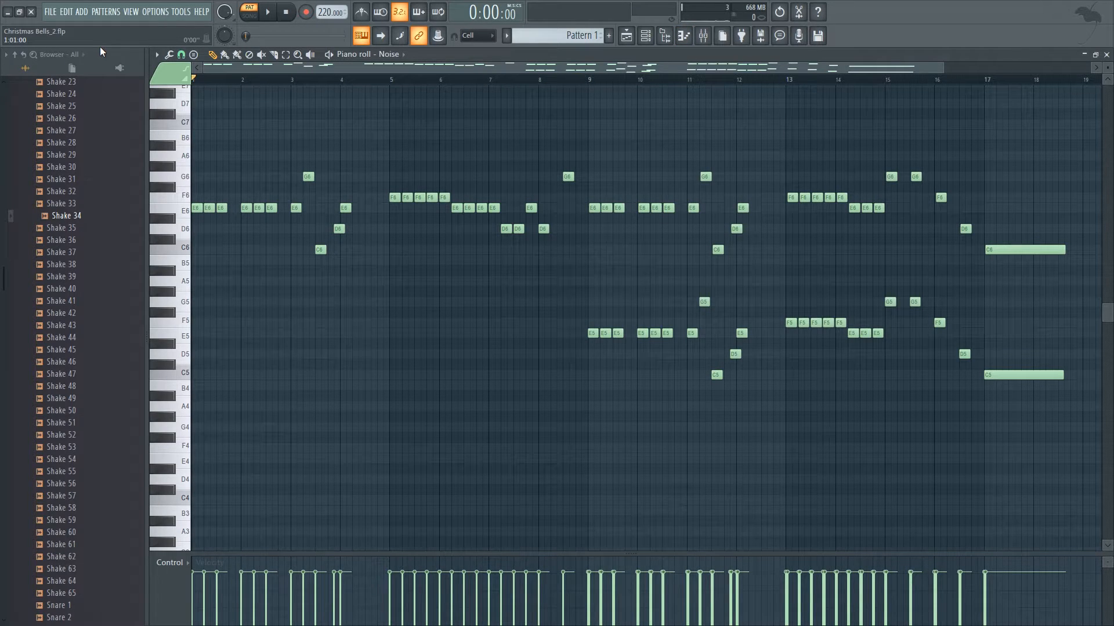
{"action": "key", "text": "space"}
{"action": "left_click", "coordinate": [1095, 55]}
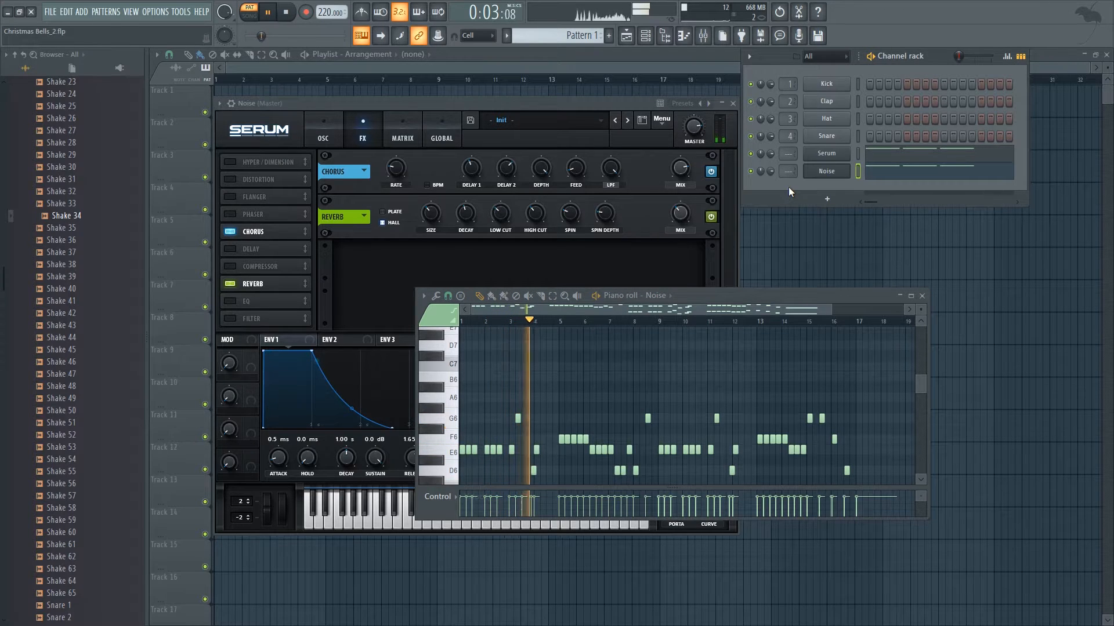
{"action": "key", "text": "space"}
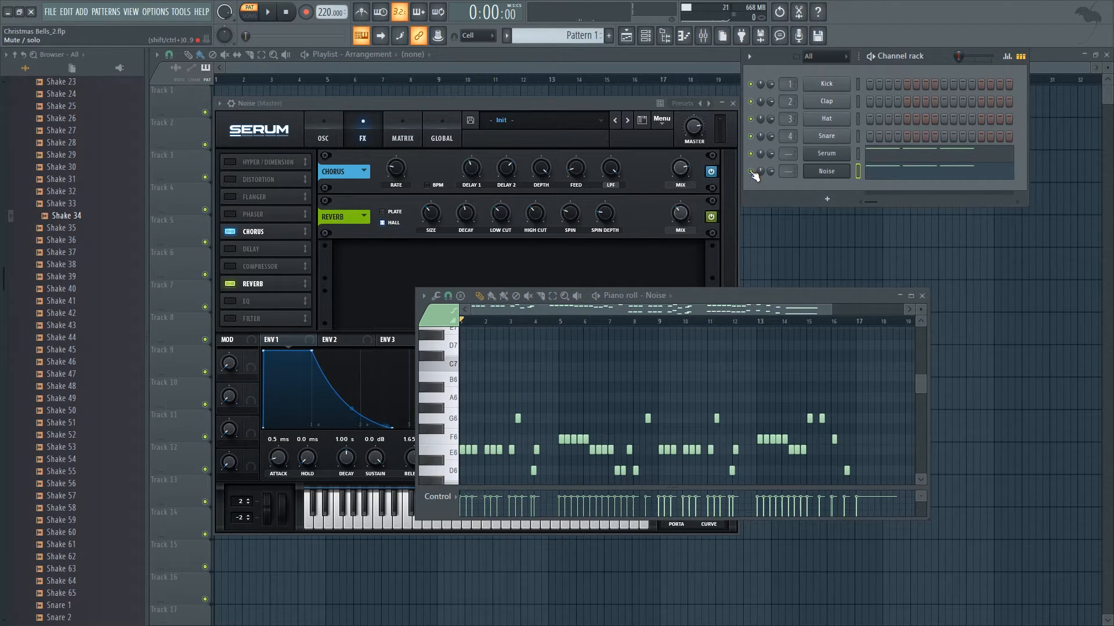
Compare the melody with the Noise channel muted and unmuted, from the beginning and from just before bar 9.
{"action": "key", "text": "space"}
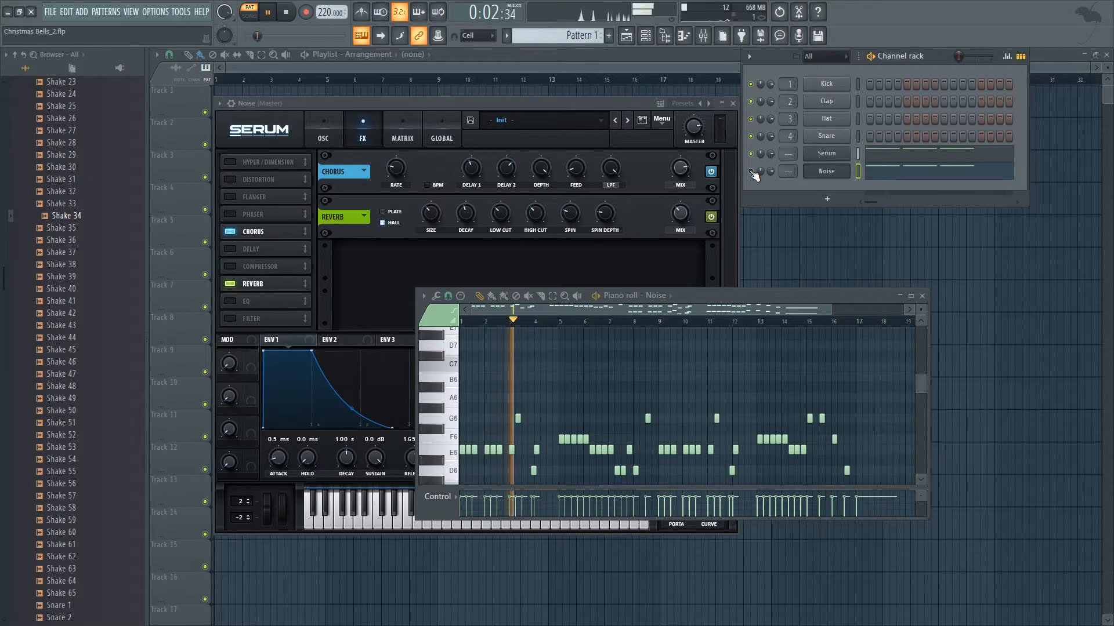
{"action": "key", "text": "space"}
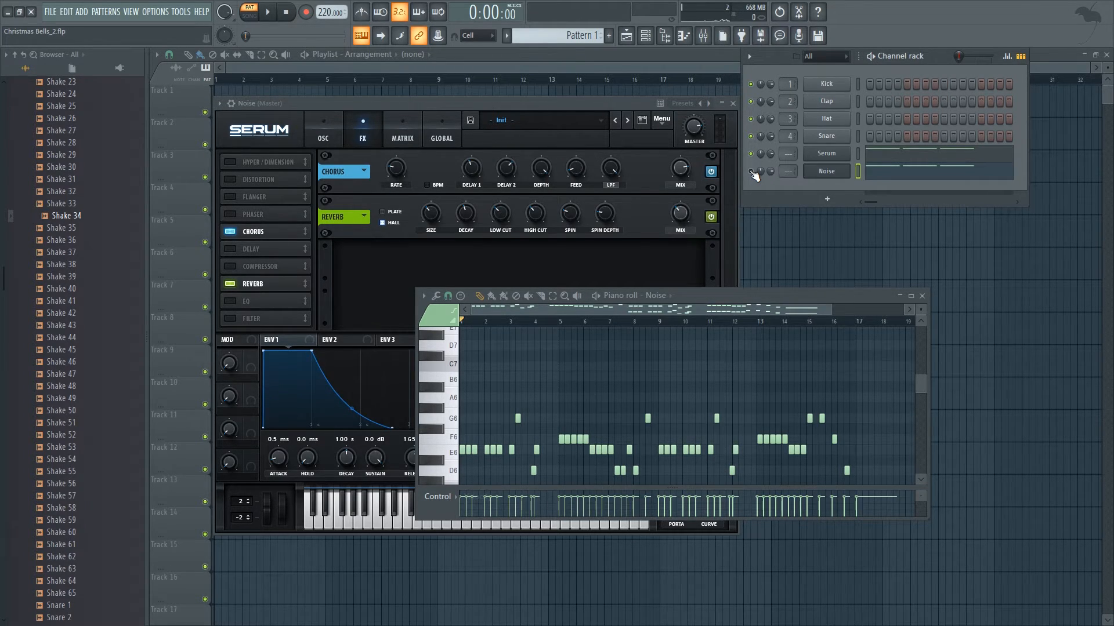
{"action": "scroll", "coordinate": [725, 367], "scroll_direction": "down", "scroll_amount": 5}
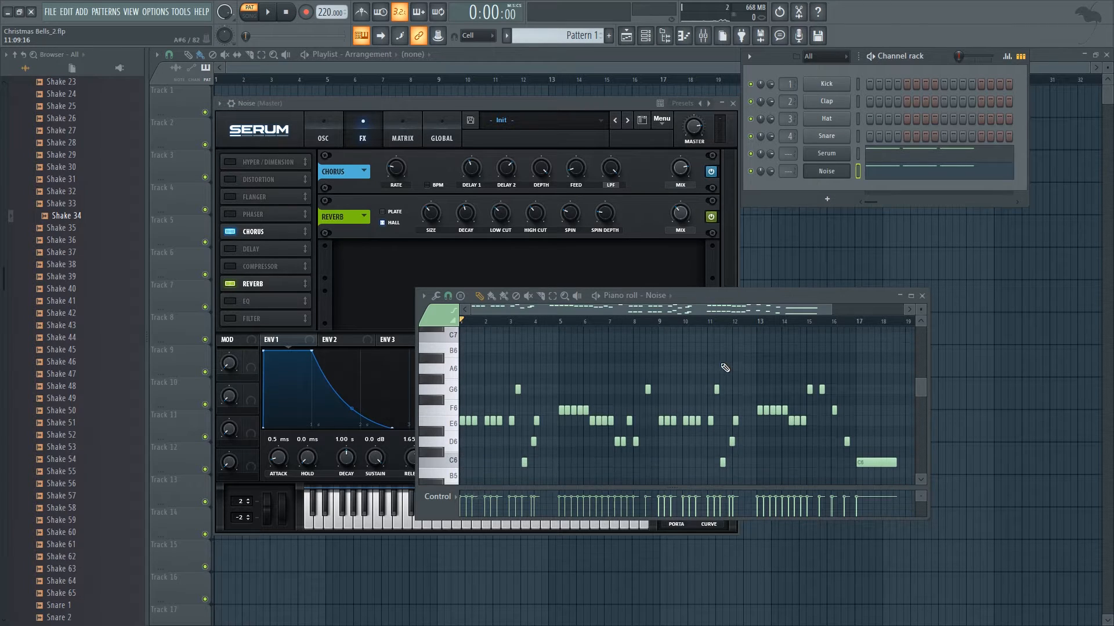
{"action": "left_click", "coordinate": [662, 325]}
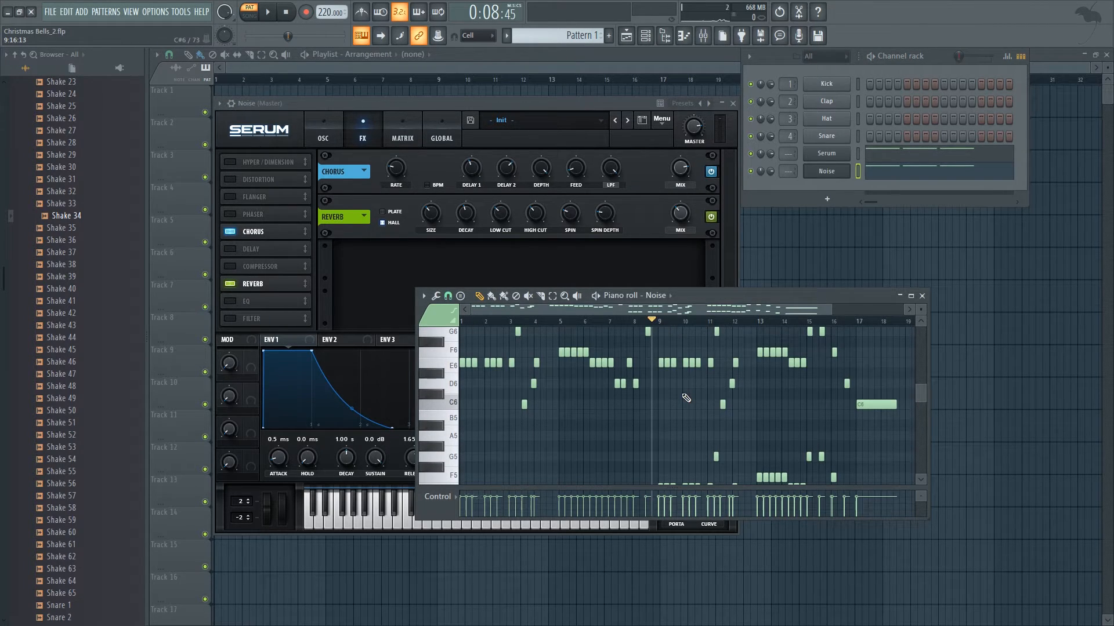
{"action": "key", "text": "space"}
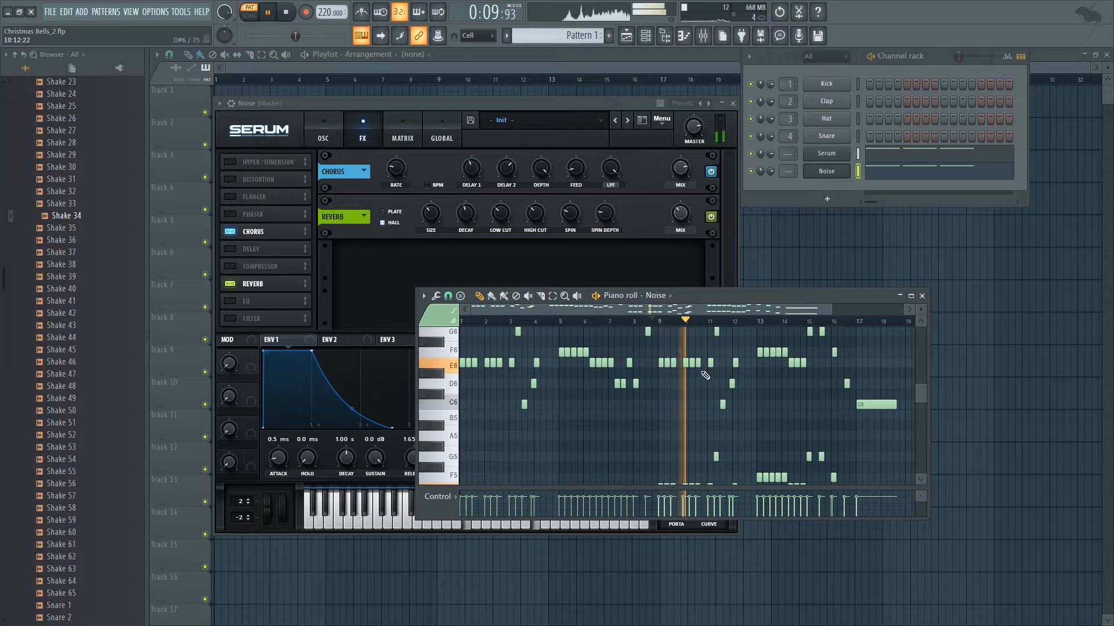
{"action": "key", "text": "space"}
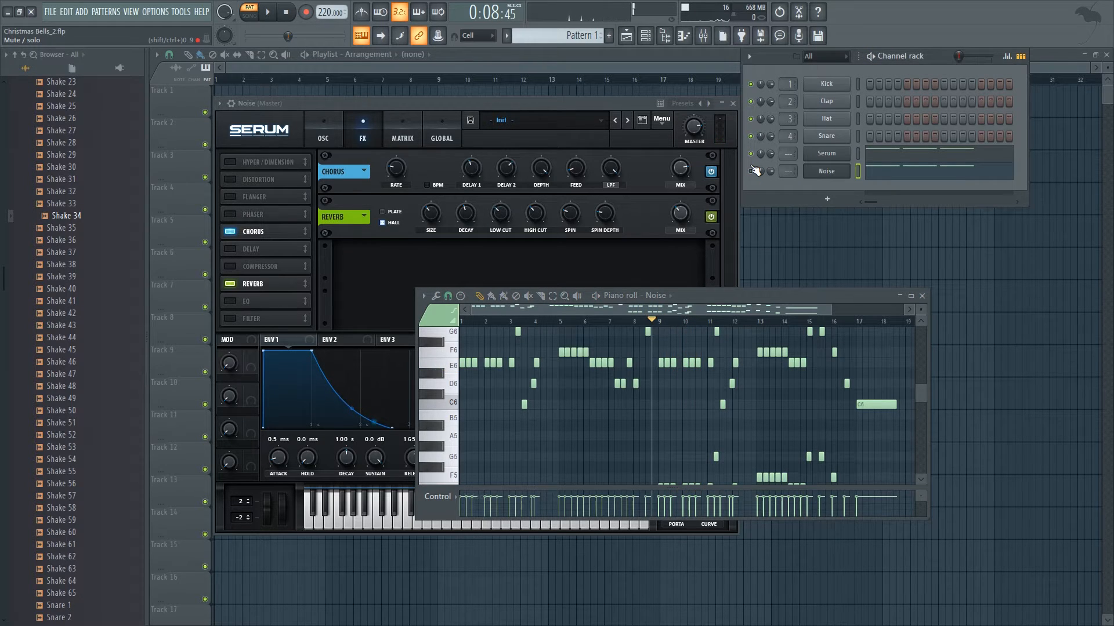
{"action": "key", "text": "space"}
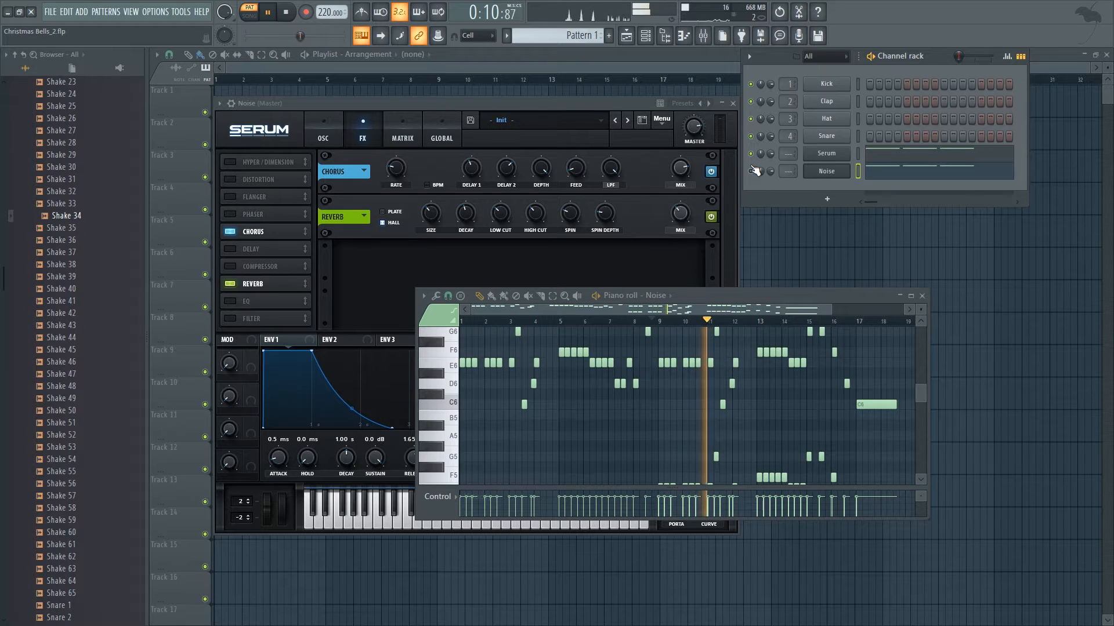
{"action": "key", "text": "space"}
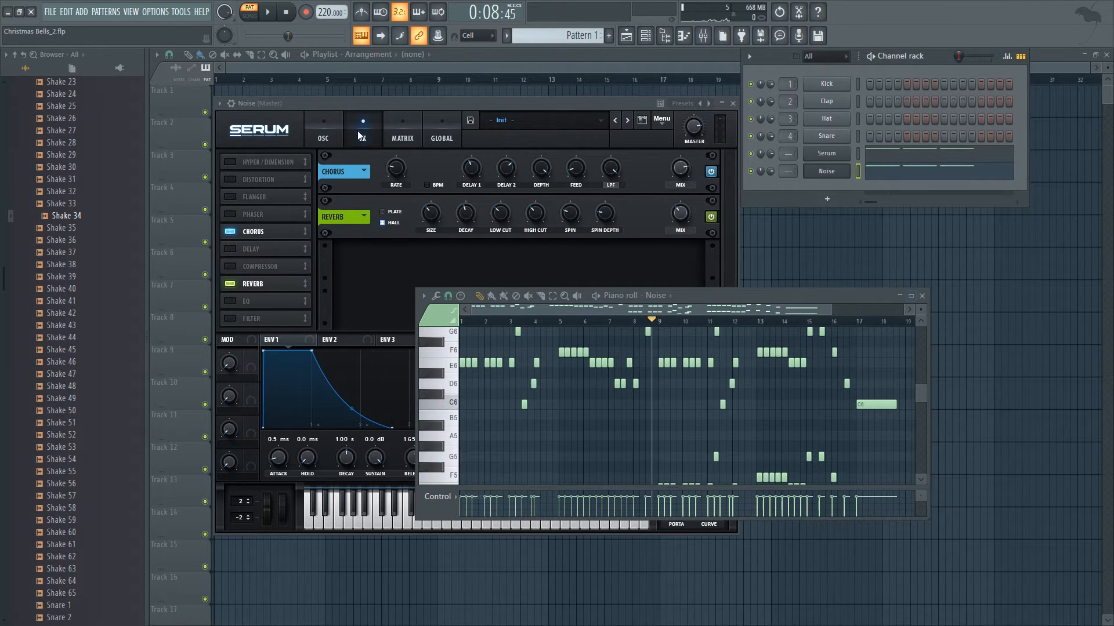
Try keyboard tracking on the noise oscillator, play the pattern with the Serum channel muted, and turn the tracking off again.
{"action": "left_click", "coordinate": [335, 125]}
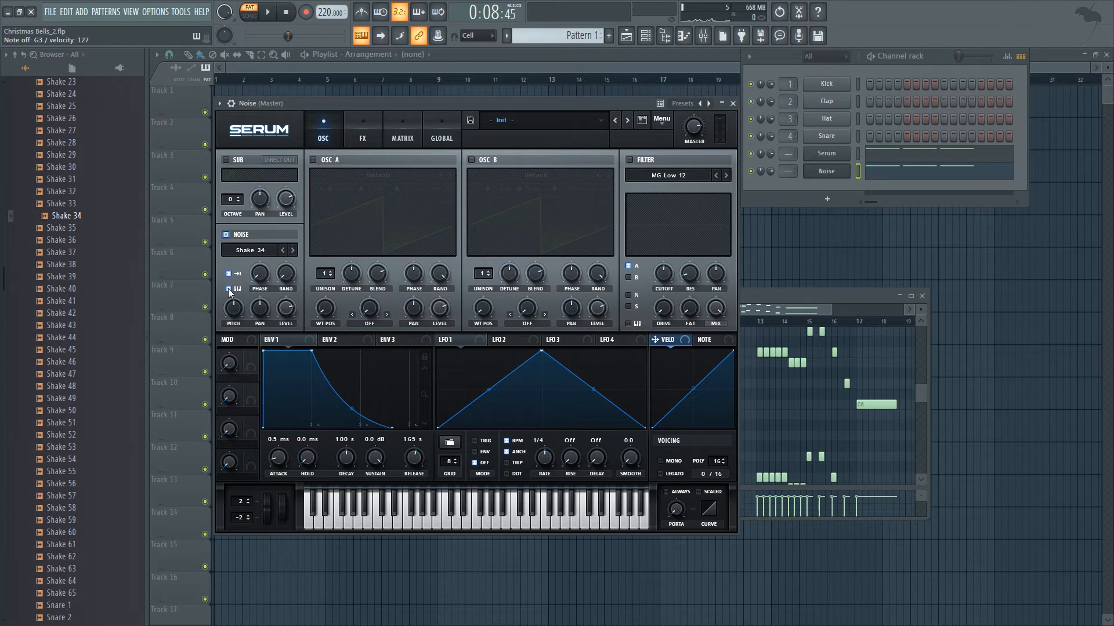
{"action": "left_click", "coordinate": [801, 300]}
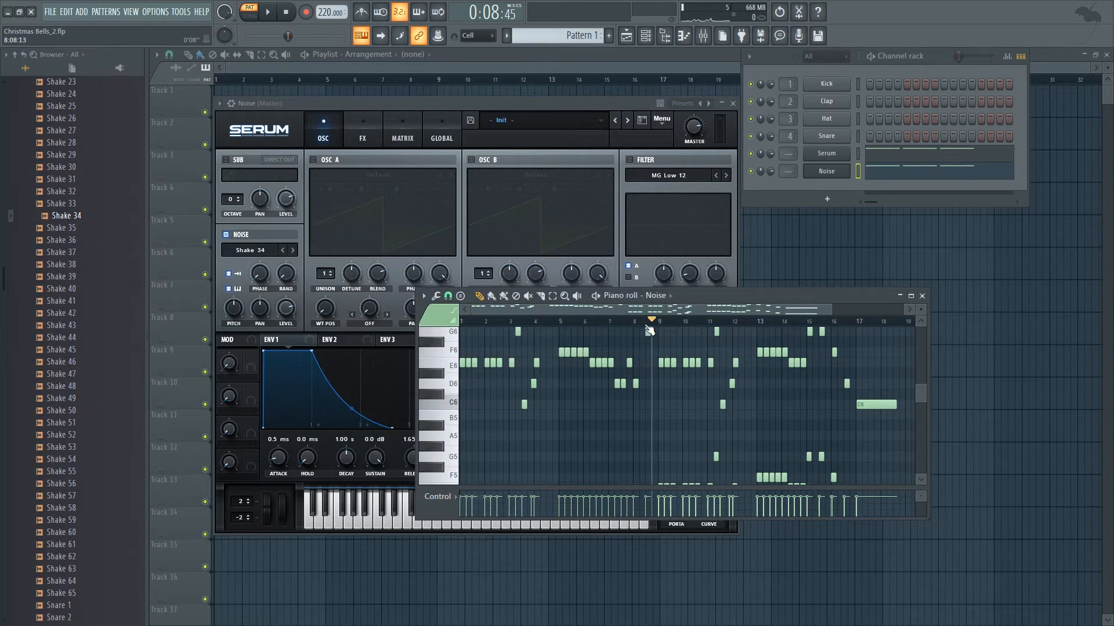
{"action": "key", "text": "space"}
{"action": "left_click", "coordinate": [734, 293]}
{"action": "key", "text": "space"}
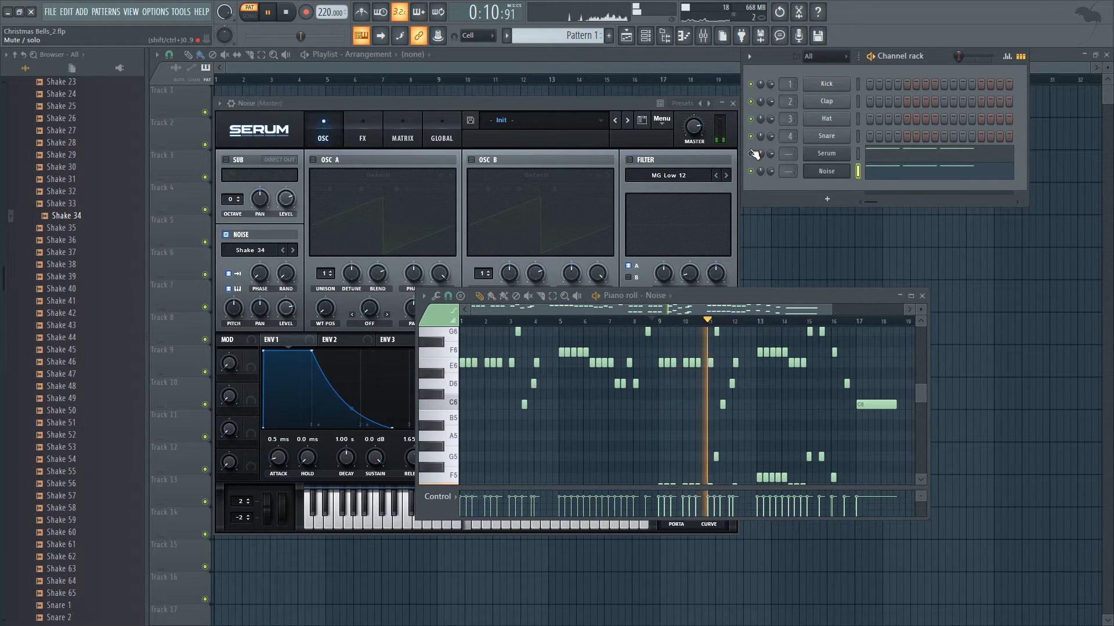
{"action": "key", "text": "space"}
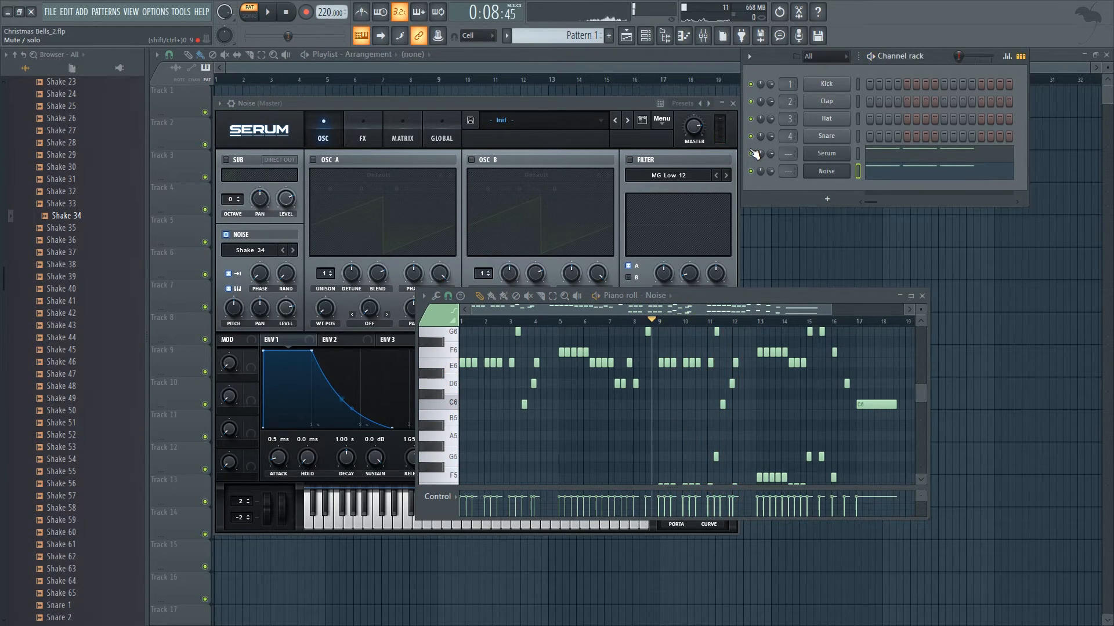
{"action": "left_click", "coordinate": [233, 293]}
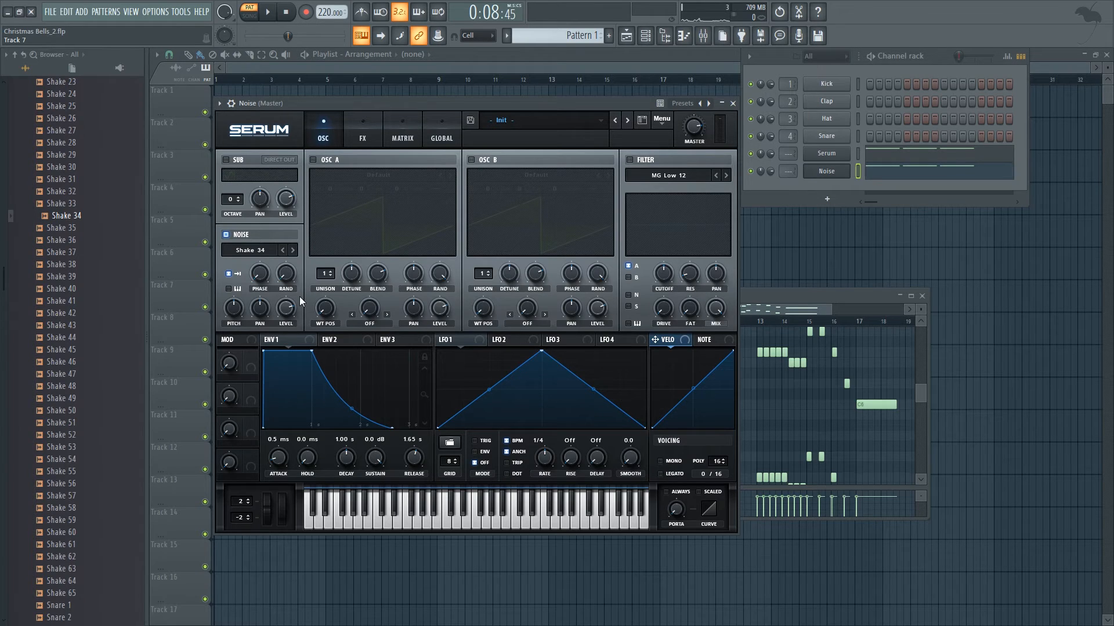
Mute the Noise channel and assign Note modulation to the high-band gain of the bell patch's EQ effect.
{"action": "left_click", "coordinate": [839, 152]}
{"action": "left_click", "coordinate": [787, 181]}
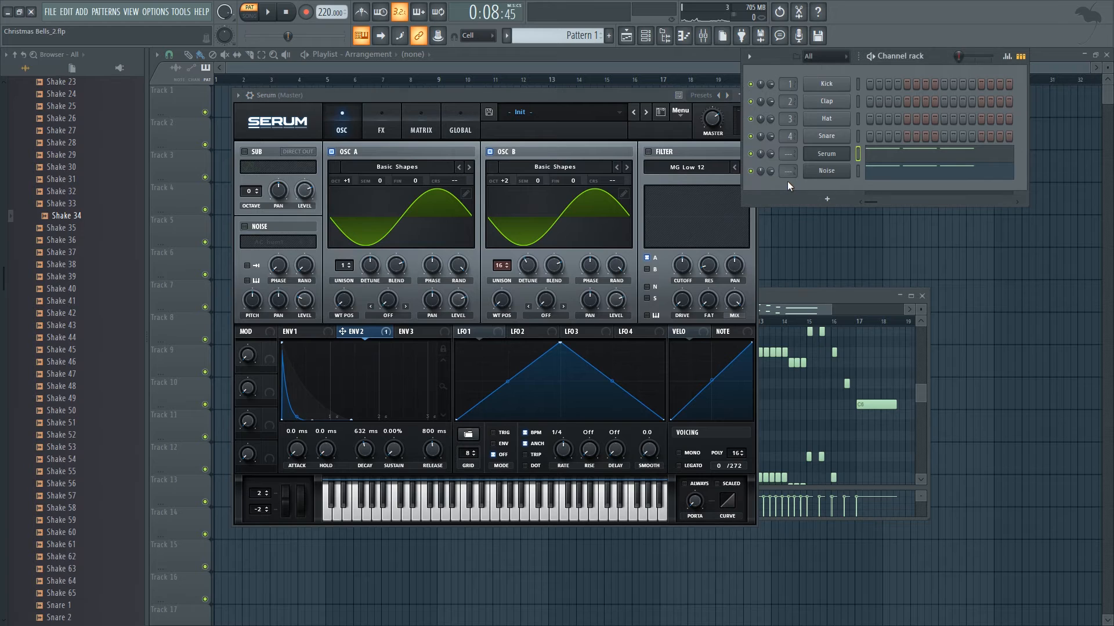
{"action": "left_click", "coordinate": [751, 171]}
{"action": "left_click", "coordinate": [387, 126]}
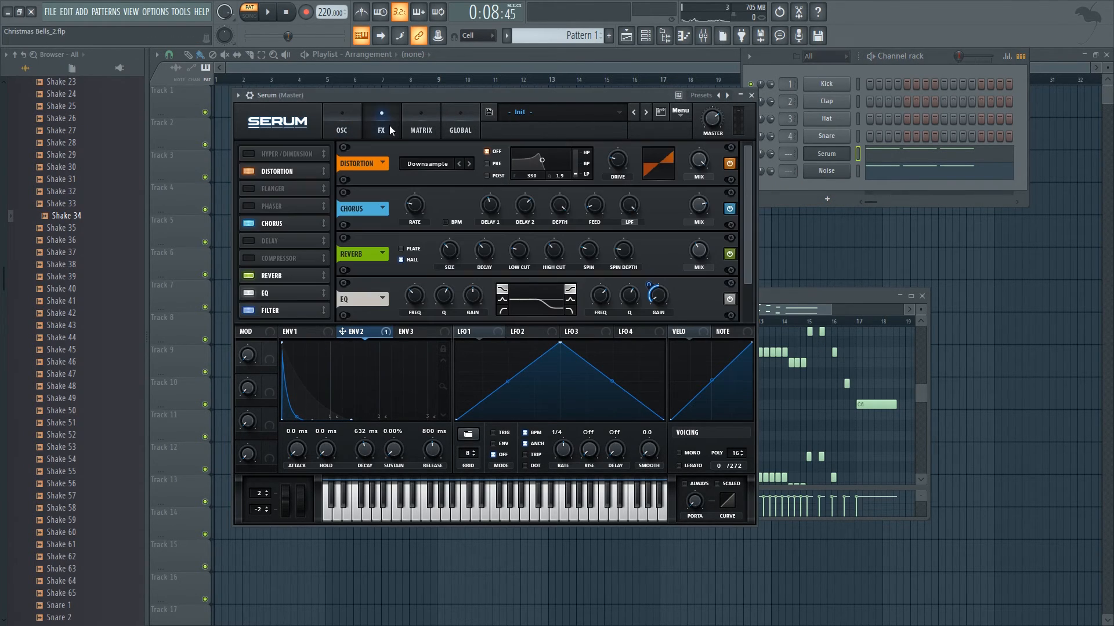
{"action": "left_click", "coordinate": [736, 334]}
{"action": "left_click_drag", "start_coordinate": [746, 260], "coordinate": [750, 288]}
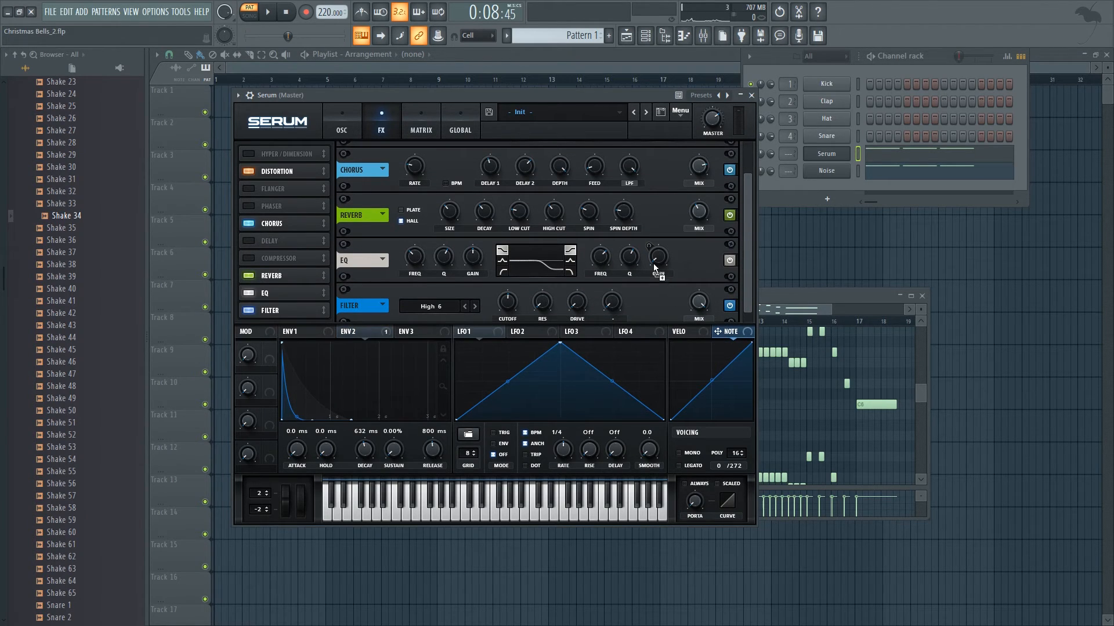
{"action": "left_click_drag", "start_coordinate": [656, 268], "coordinate": [652, 294]}
Reshape the Note curve to fall from maximum at low notes through a midpoint to near zero at high notes, and play a test note.
{"action": "left_click_drag", "start_coordinate": [672, 420], "coordinate": [671, 341]}
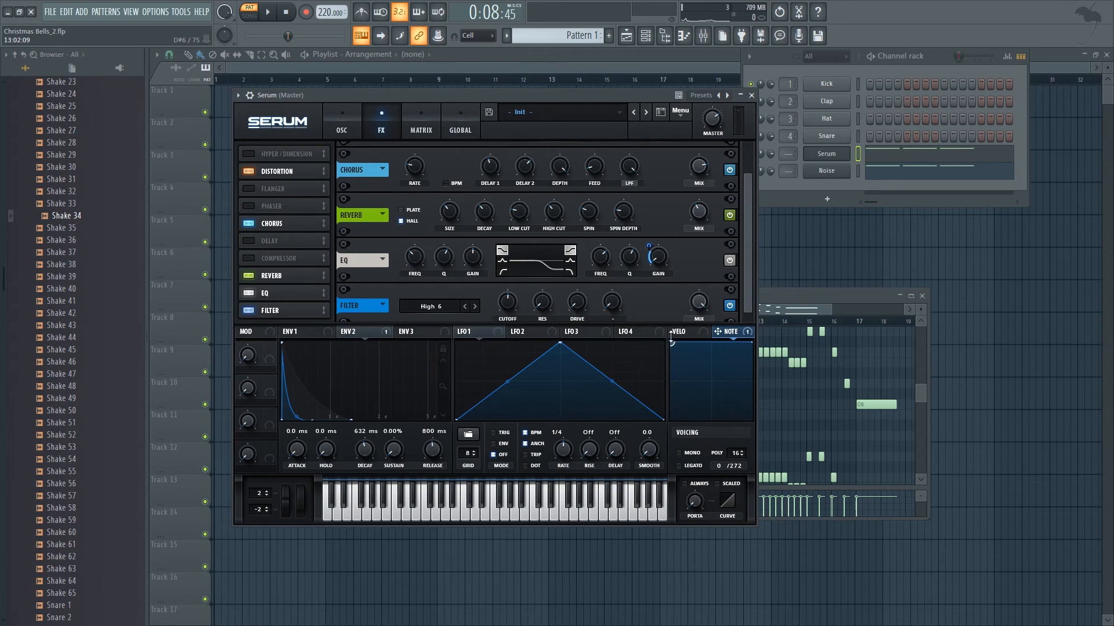
{"action": "double_click", "coordinate": [712, 381]}
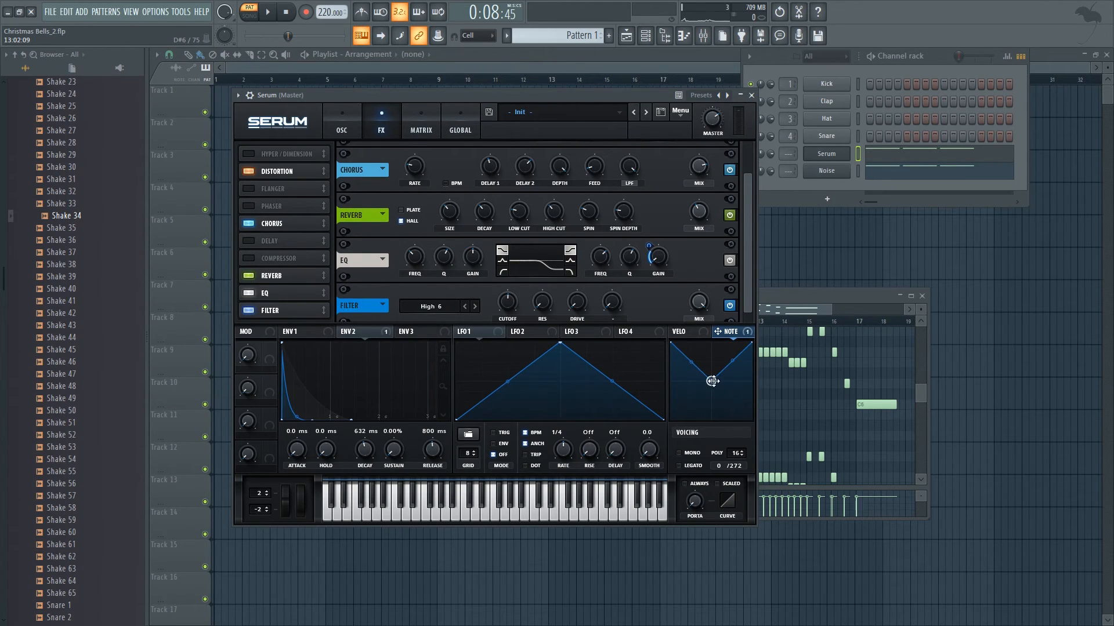
{"action": "left_click_drag", "start_coordinate": [752, 342], "coordinate": [729, 416]}
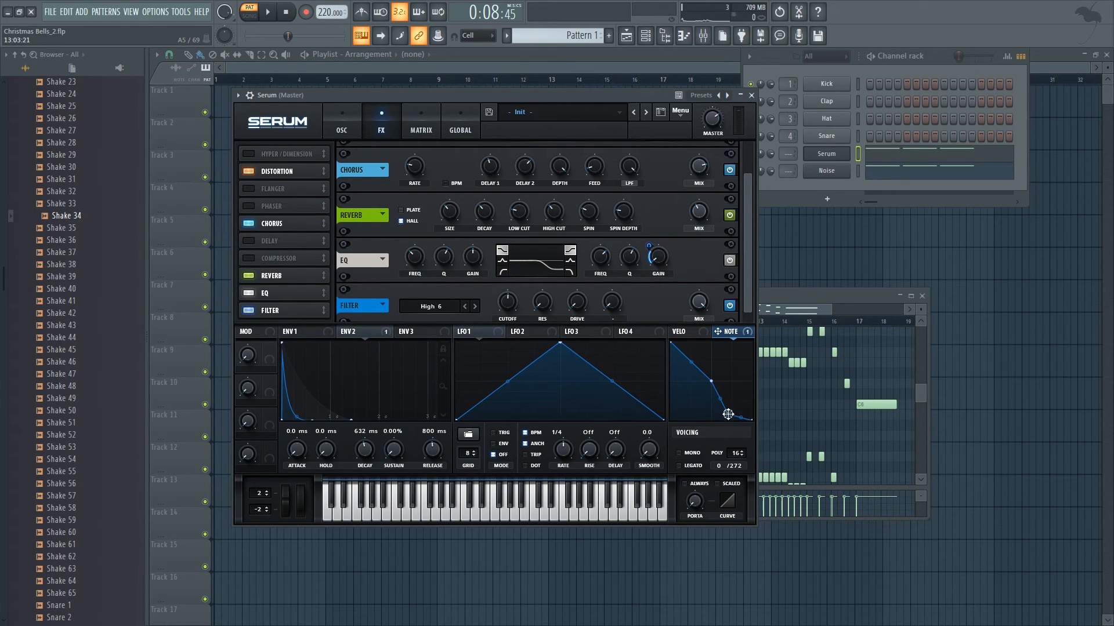
{"action": "key", "text": "z"}
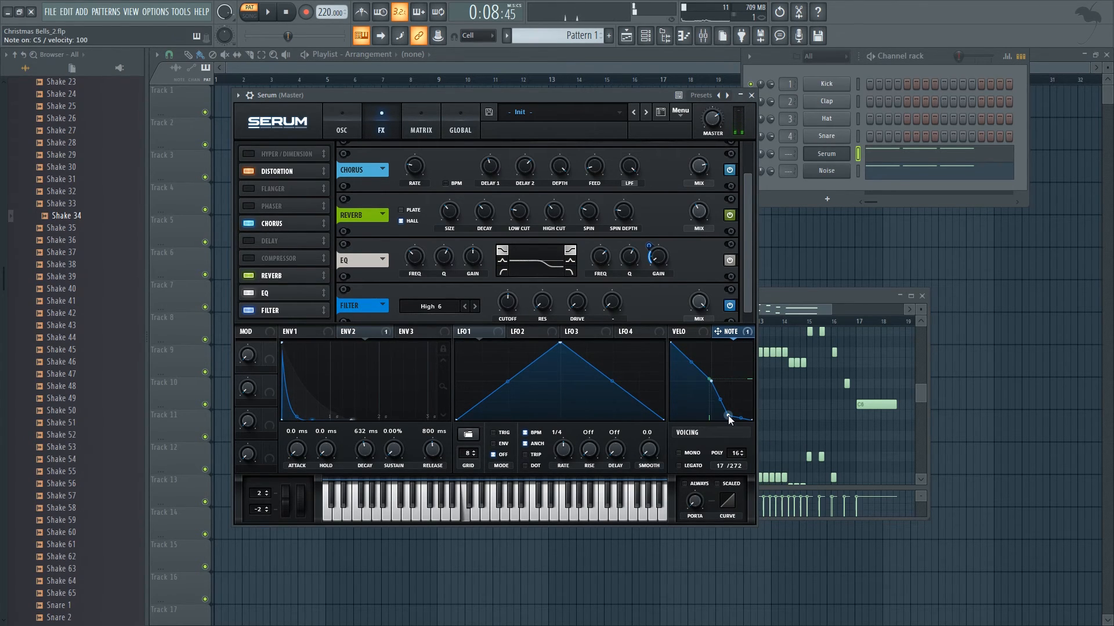